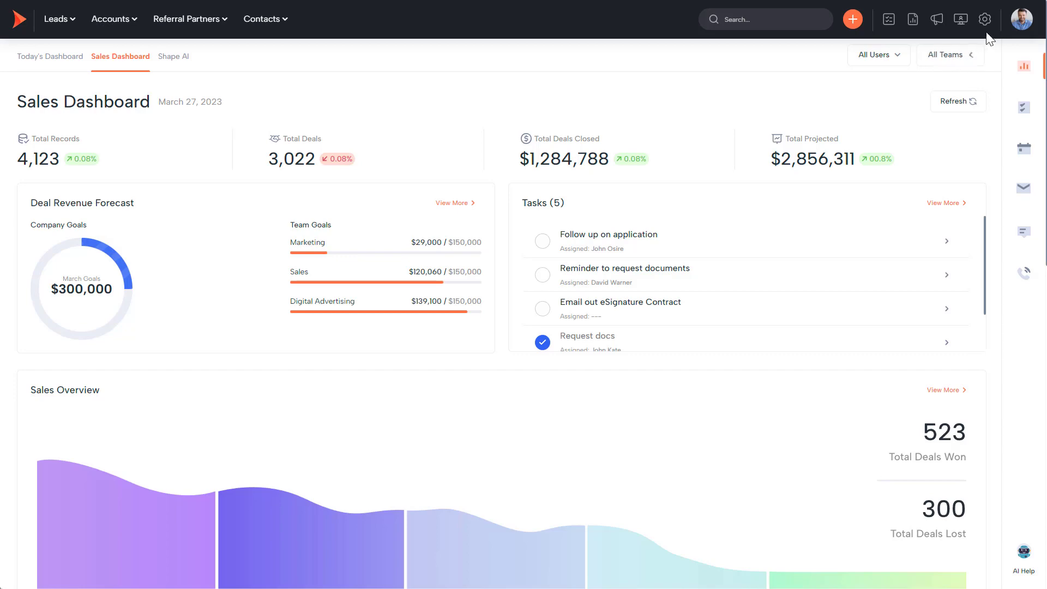
# Open the admin settings from the top-bar gear icon to reach Manage Users.
pyautogui.click(985, 25)
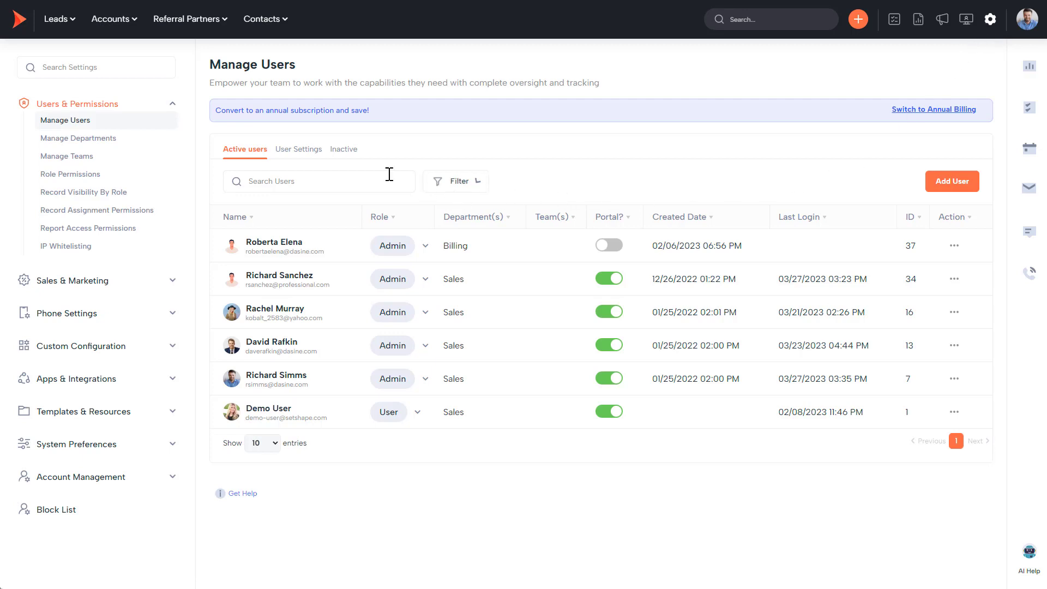
# Review each user's Lead Acceptance, Calling, Local Presence and Monitoring toggles, then start a new user.
pyautogui.click(300, 150)
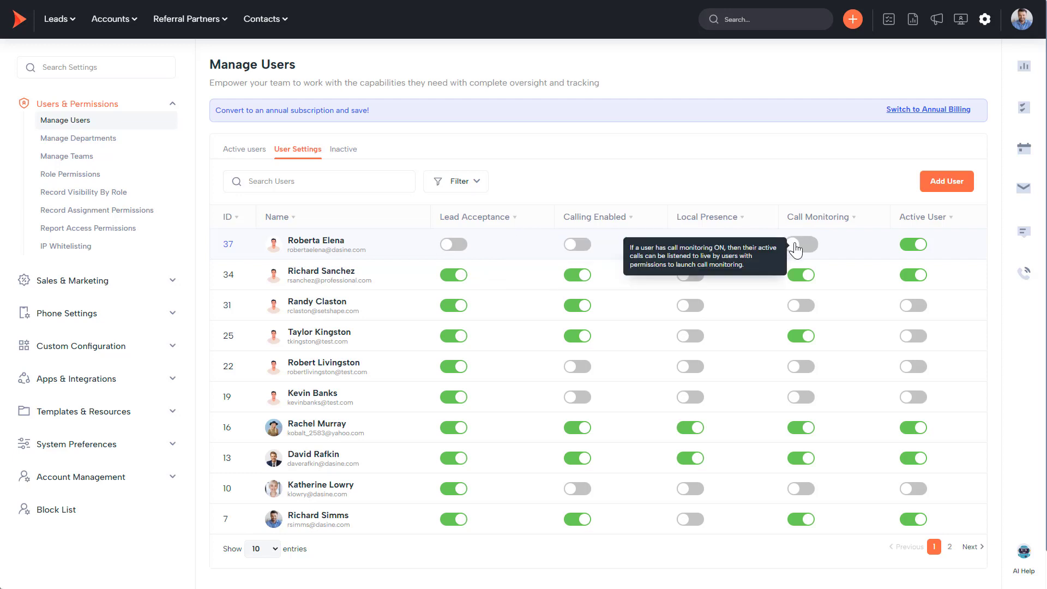
pyautogui.click(967, 188)
# Enter the new user's name and give them the User role.
pyautogui.click(421, 137)
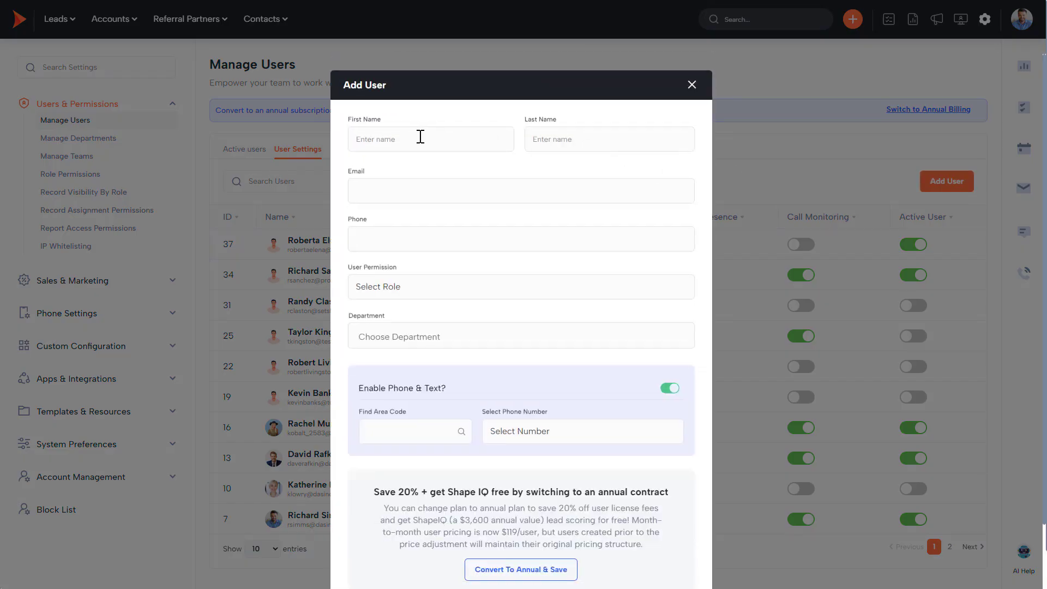
pyautogui.write('Shape')
pyautogui.write('Admin')
pyautogui.click(406, 290)
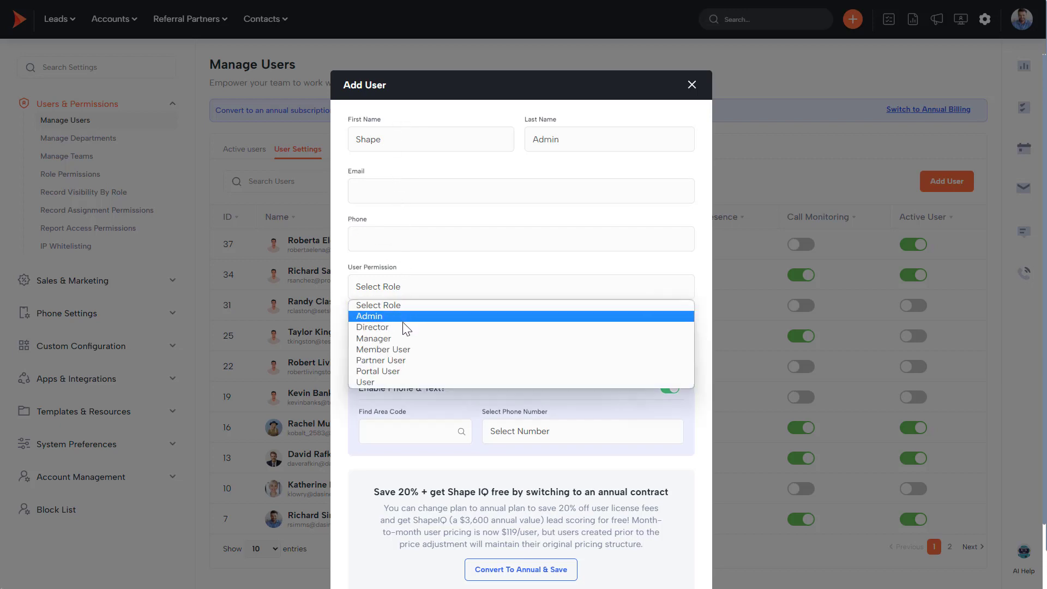
pyautogui.click(400, 382)
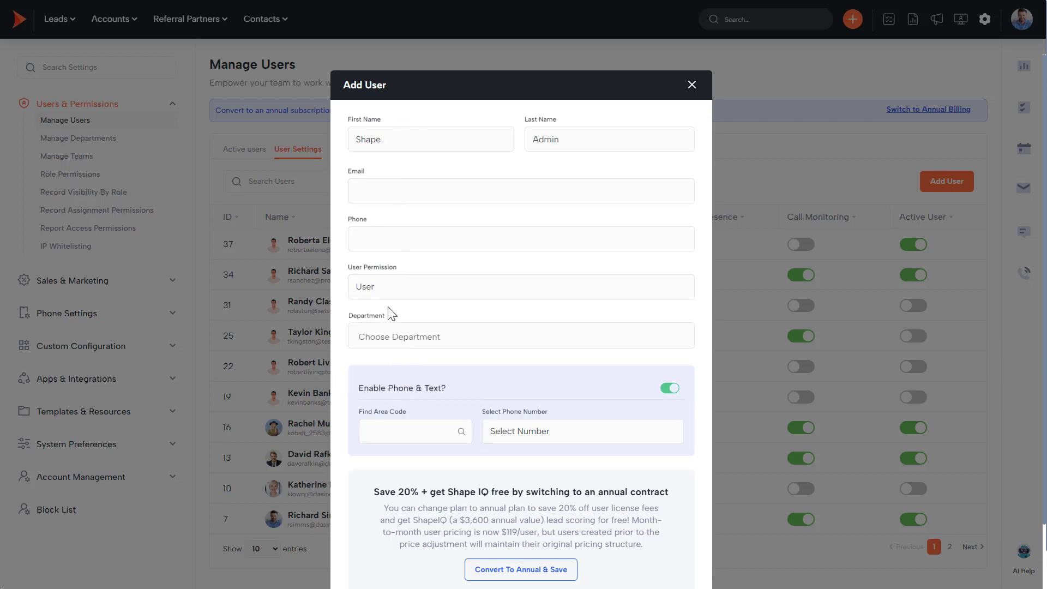
# Add the new user's e-mail address and assign the Sales and Billing departments.
pyautogui.click(386, 204)
pyautogui.click(385, 334)
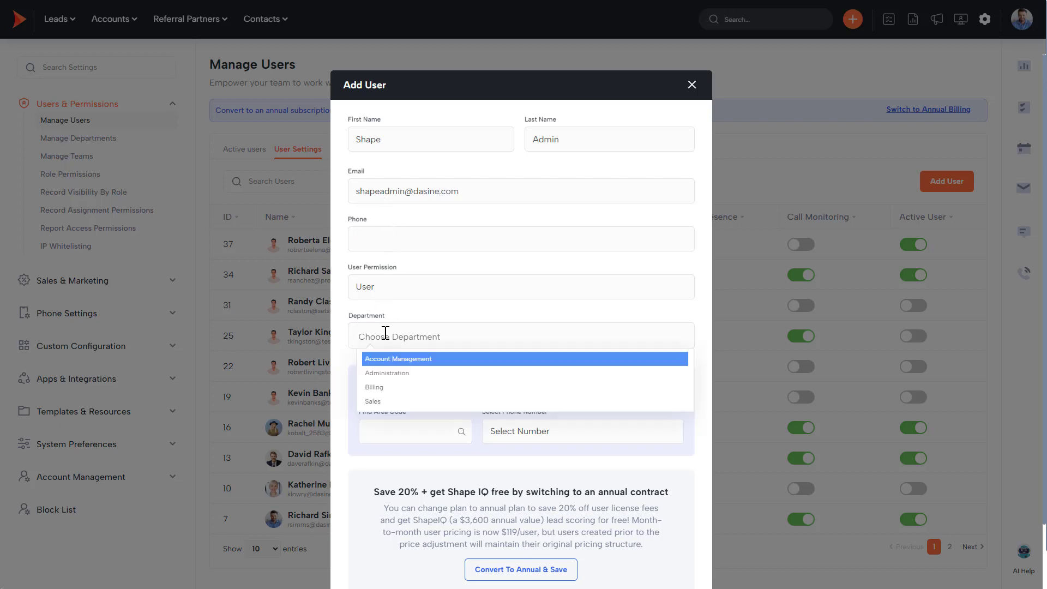
pyautogui.click(393, 402)
pyautogui.click(436, 345)
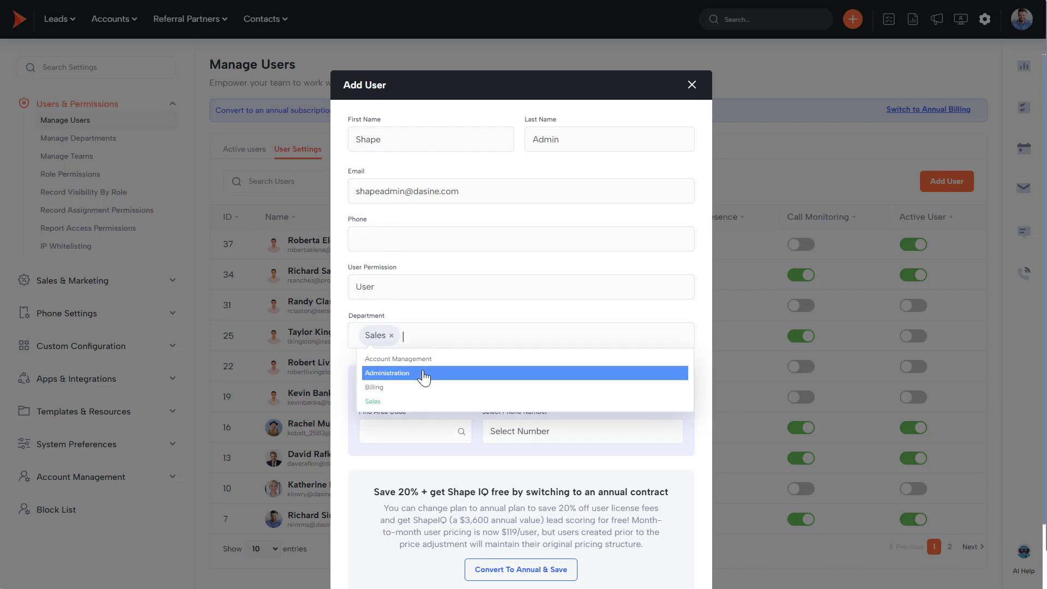
pyautogui.click(398, 387)
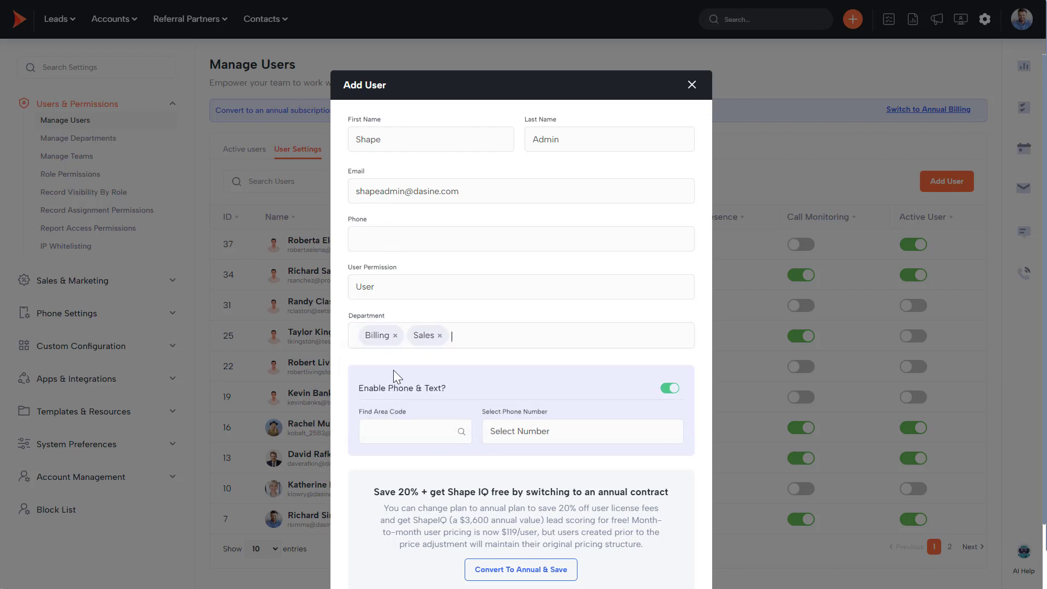
# Enter a phone number, assign a 949 area-code calling number, and create the user.
pyautogui.click(384, 240)
pyautogui.write('1111111111')
pyautogui.click(410, 436)
pyautogui.write('949')
pyautogui.click(536, 436)
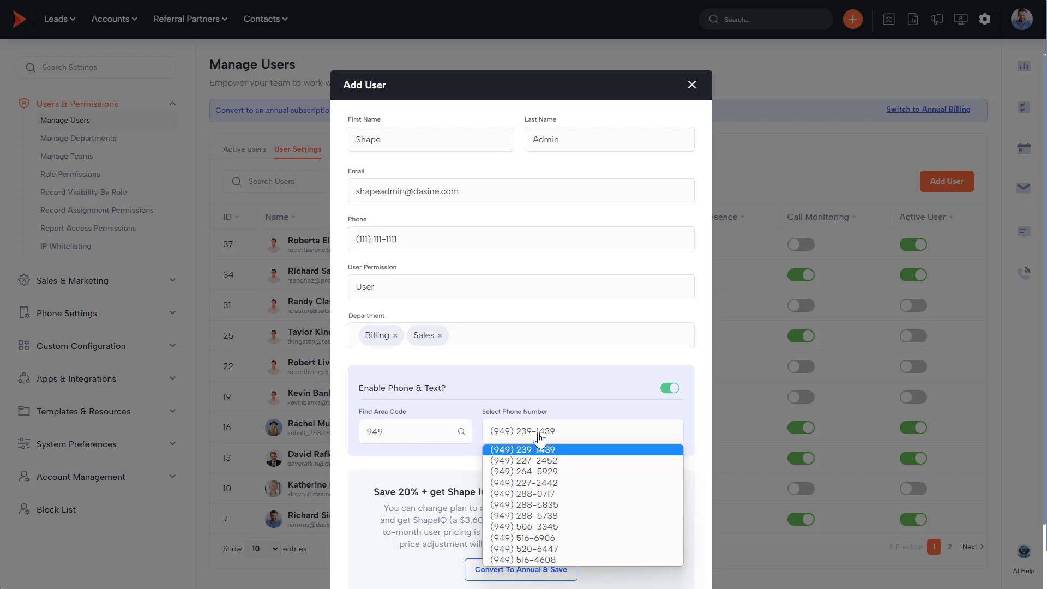
pyautogui.click(540, 538)
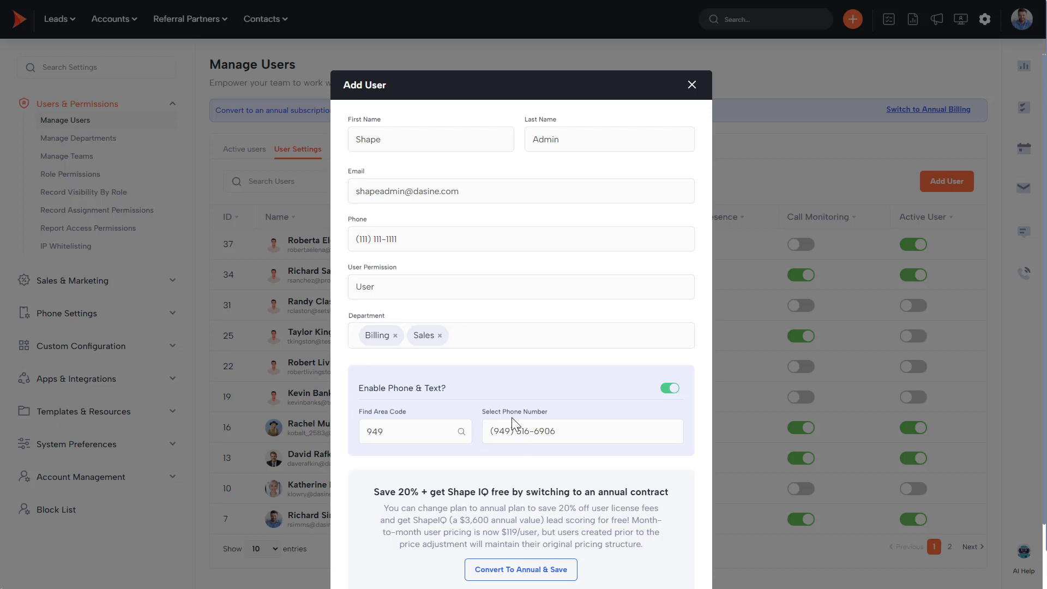
pyautogui.scroll(-2, 513, 423)
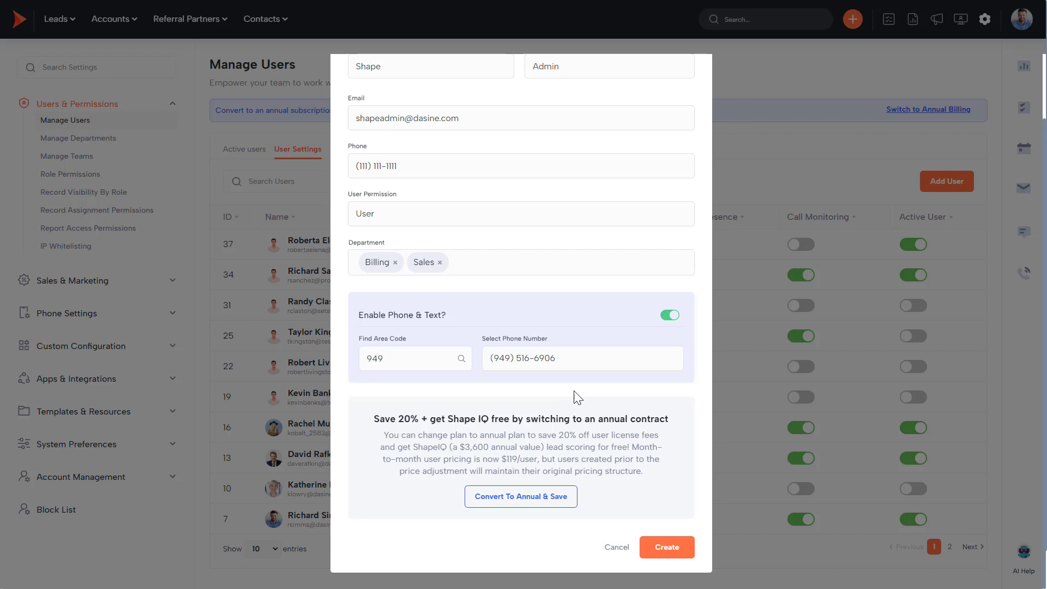
pyautogui.click(662, 552)
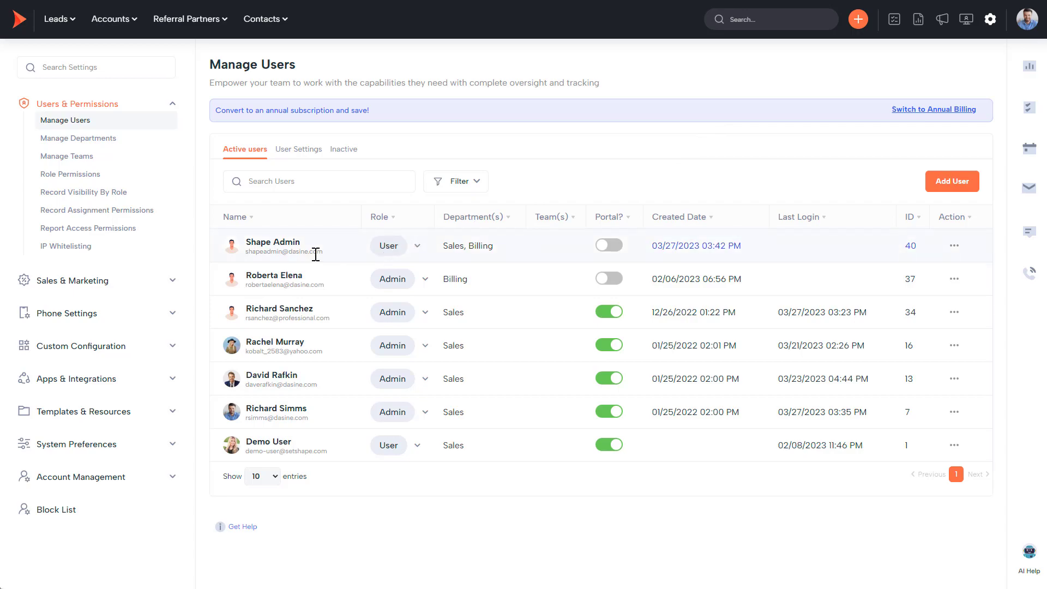
# Review the new user's profile settings, including the Change Password section.
pyautogui.click(273, 244)
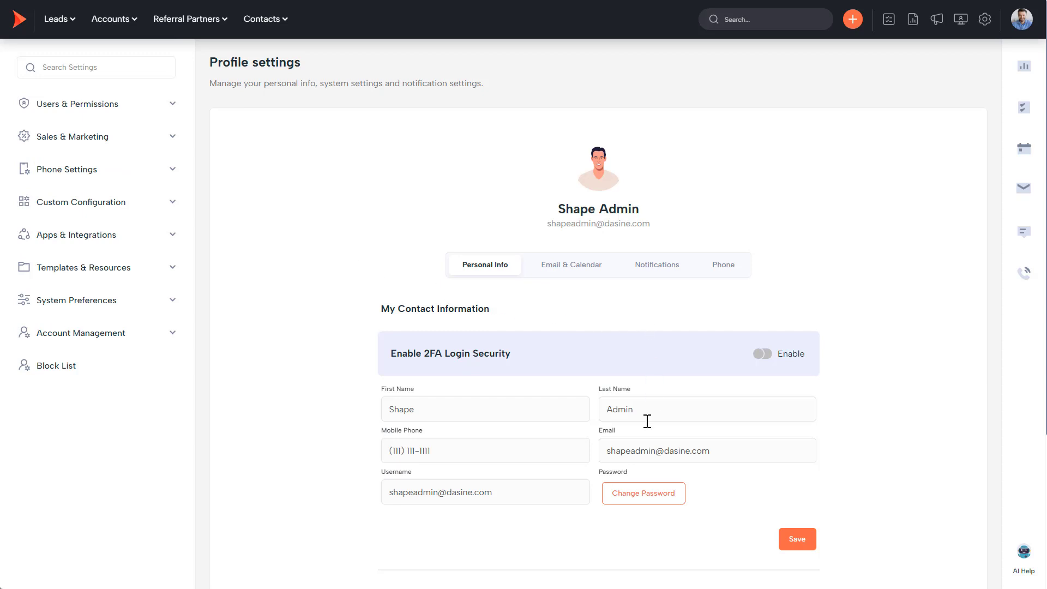
pyautogui.click(648, 506)
pyautogui.scroll(-2, 651, 501)
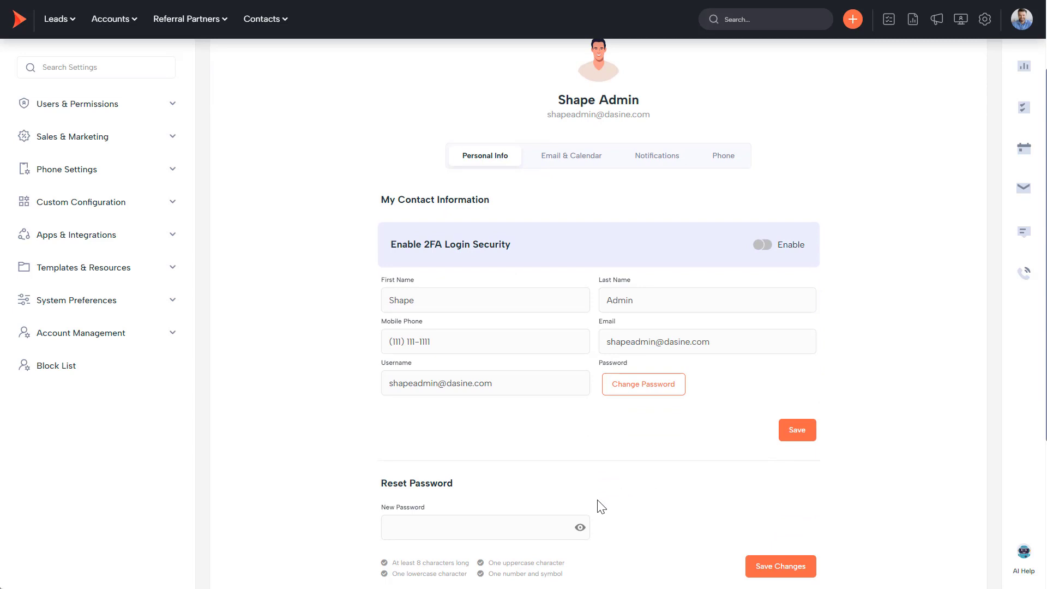
pyautogui.scroll(-2, 535, 480)
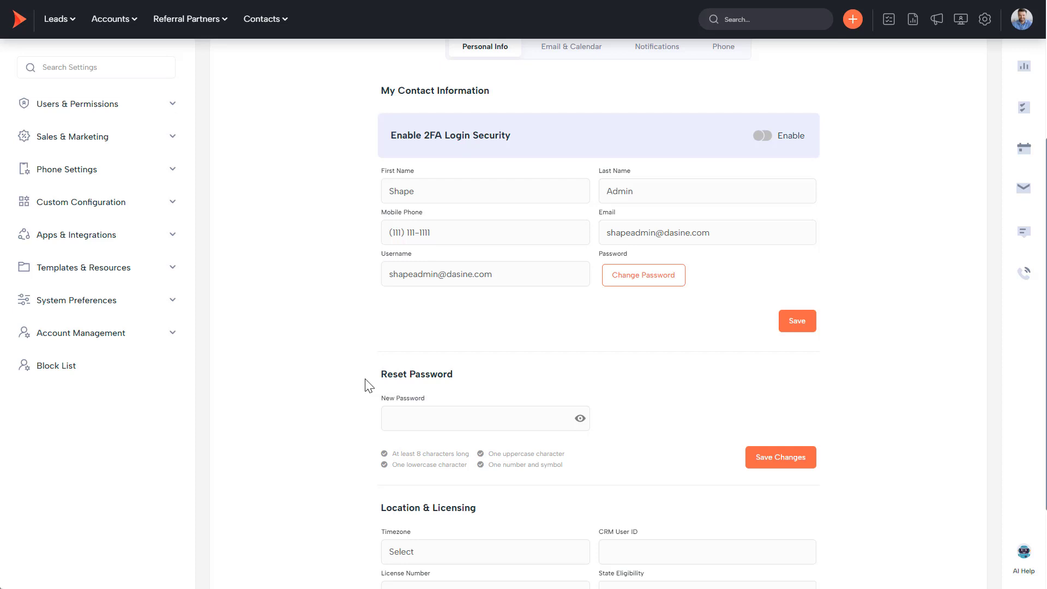
pyautogui.scroll(4, 346, 374)
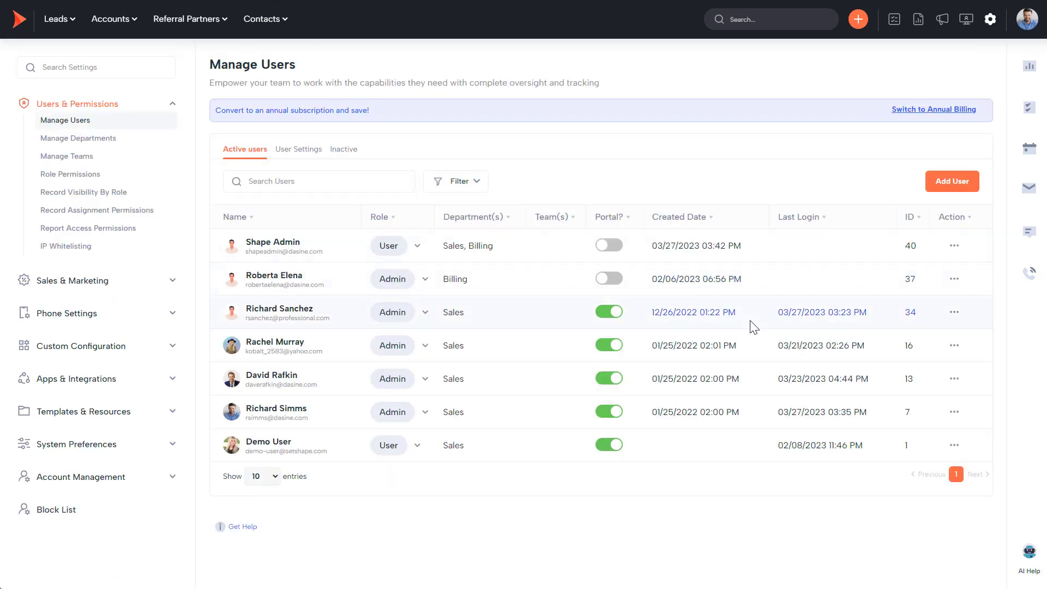
pyautogui.click(954, 248)
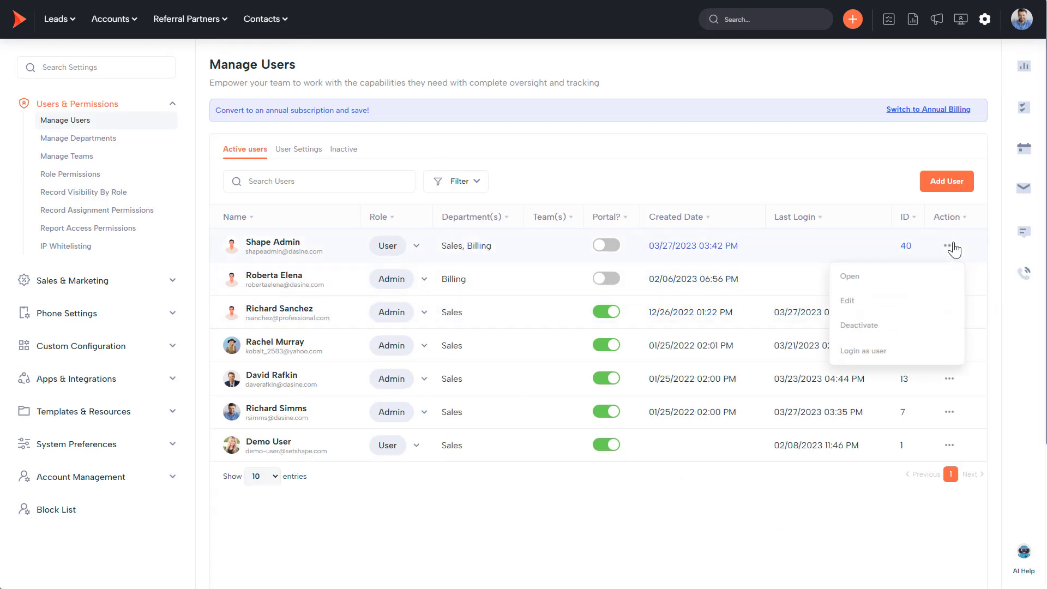
pyautogui.click(863, 351)
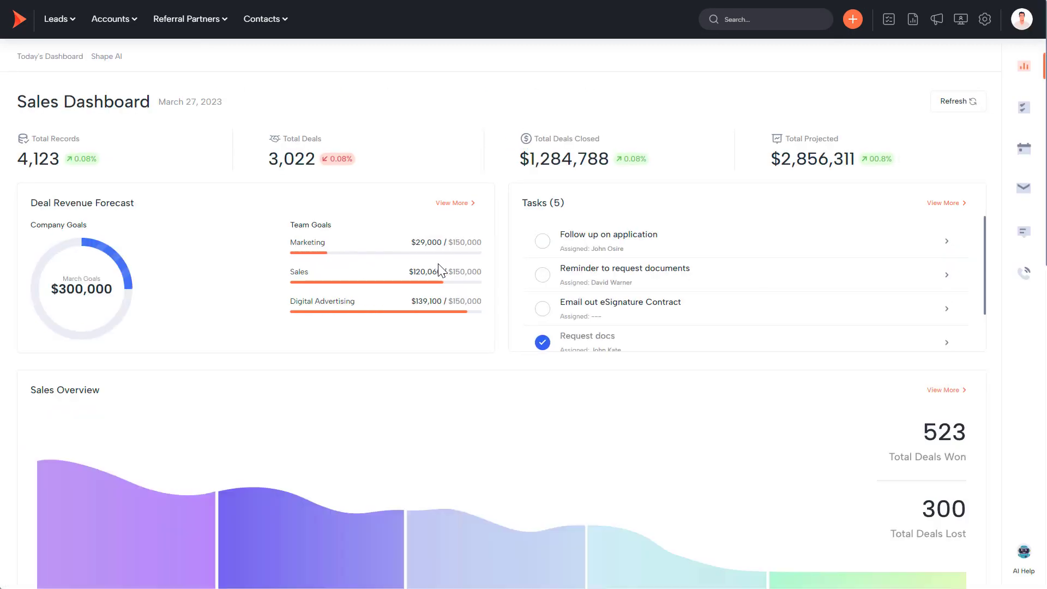
pyautogui.click(1021, 21)
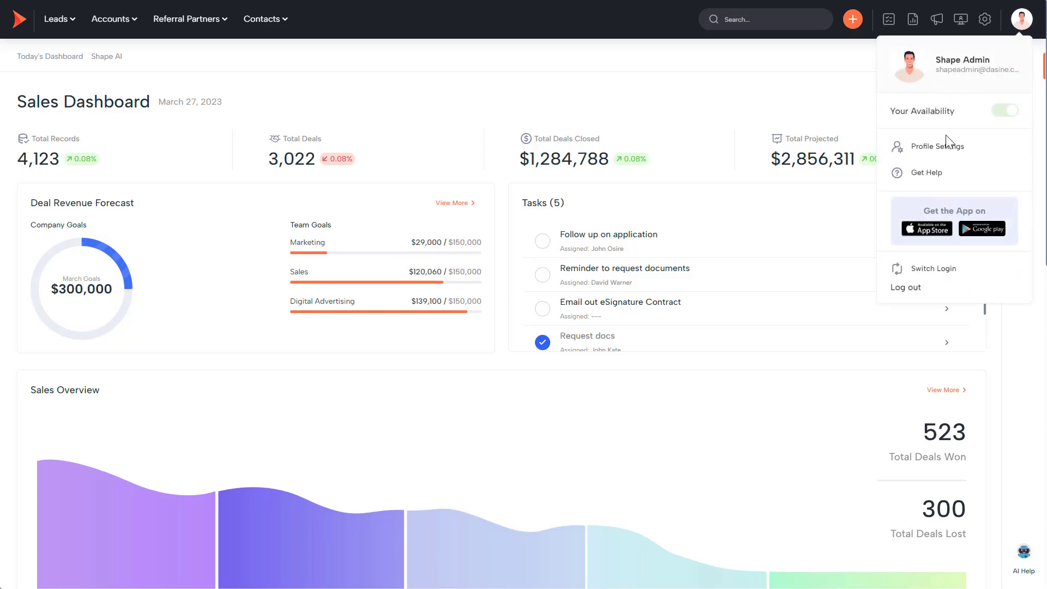
pyautogui.click(923, 273)
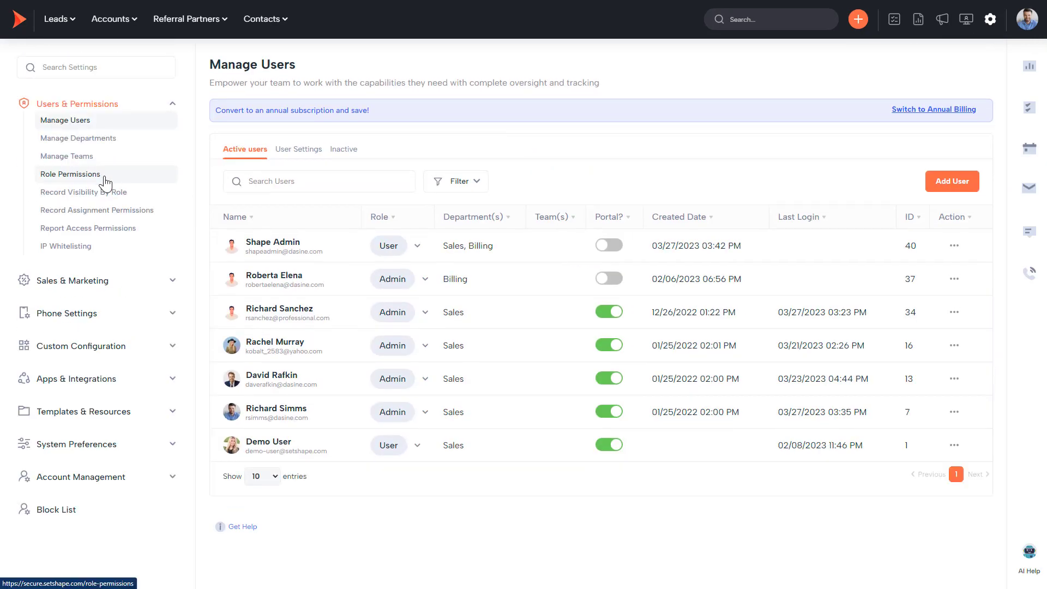
# Open Manage Statuses under Custom Configuration and edit the Status list.
pyautogui.click(73, 347)
pyautogui.click(84, 242)
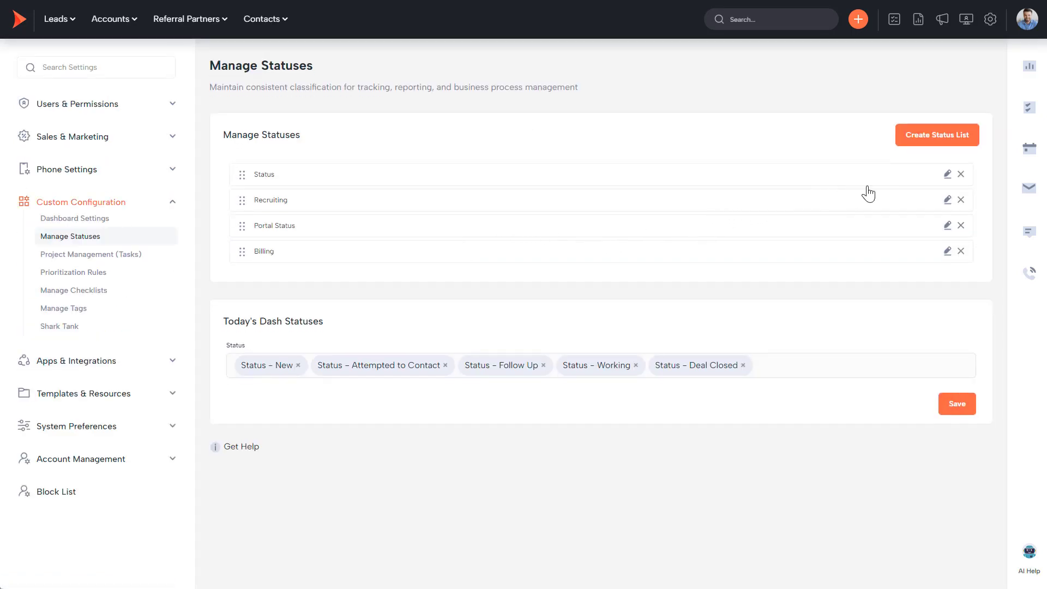
pyautogui.click(948, 176)
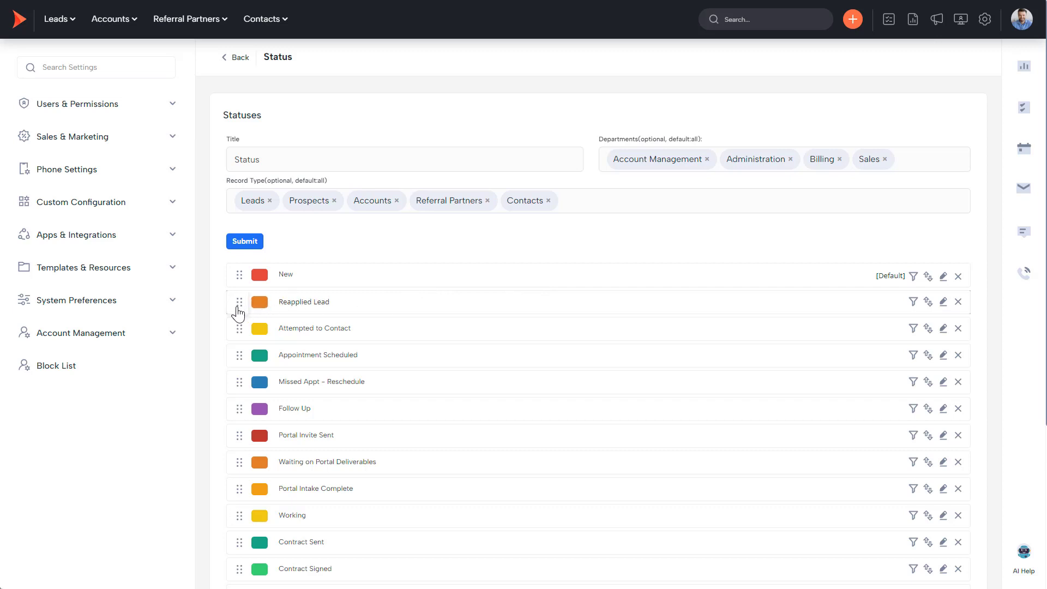
# Try moving Reapplied Lead above New, then check its rename and mandatory-fields options.
pyautogui.moveTo(239, 302); pyautogui.dragTo(237, 281)
pyautogui.moveTo(239, 310); pyautogui.dragTo(238, 308)
pyautogui.scroll(-2, 862, 285)
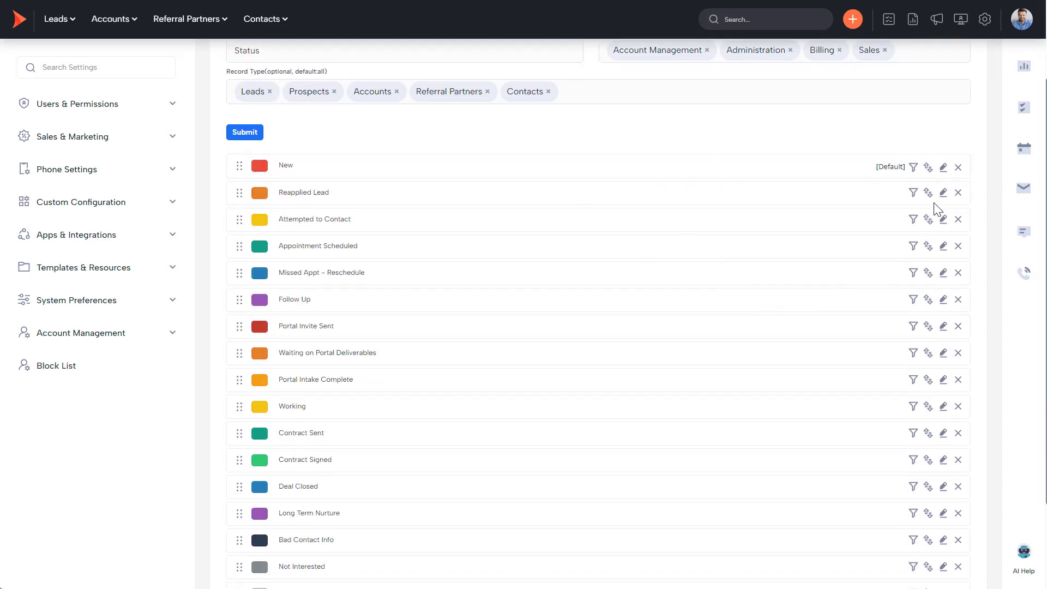
pyautogui.click(943, 192)
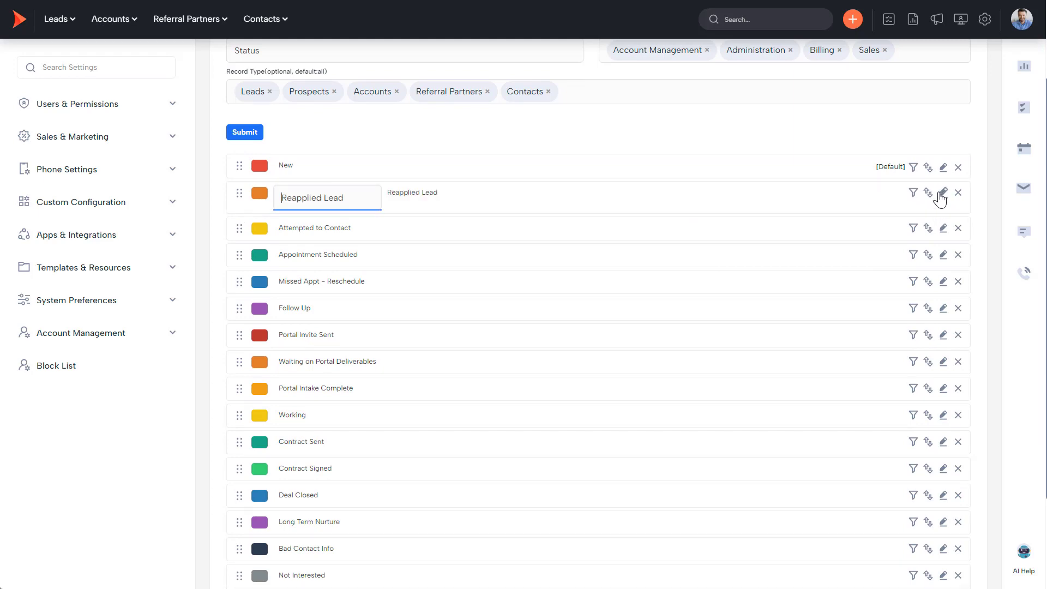
pyautogui.click(928, 194)
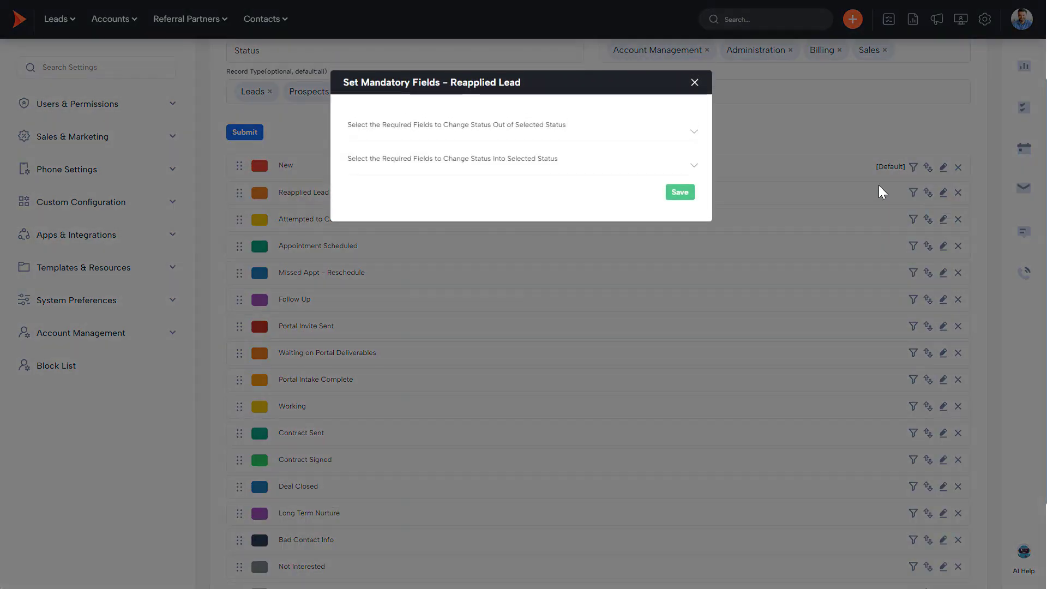
pyautogui.click(695, 82)
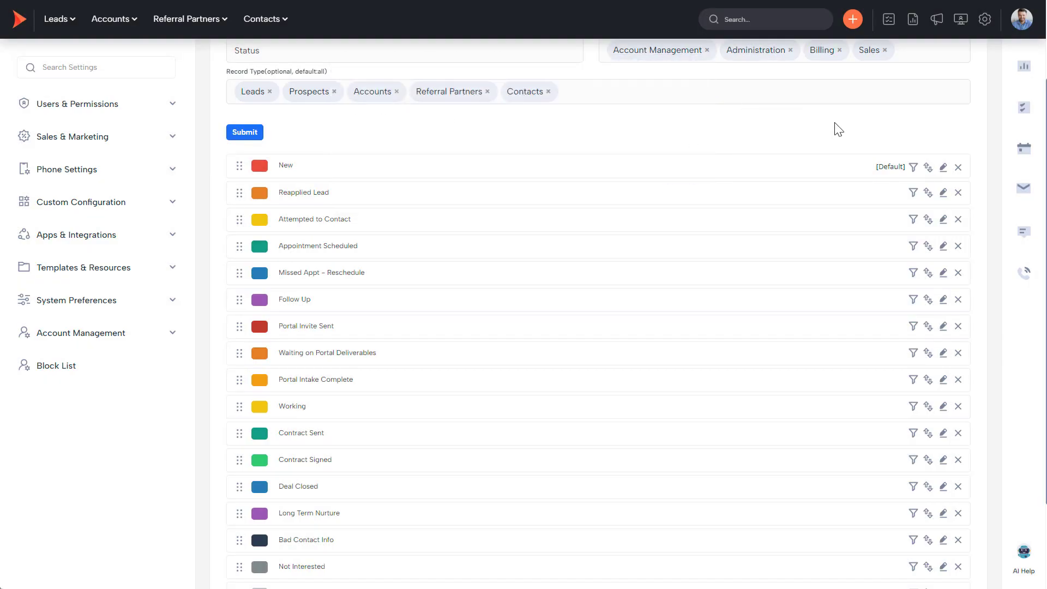
# Add an empty new status entry below the list running from New to DNC.
pyautogui.scroll(-2, 862, 335)
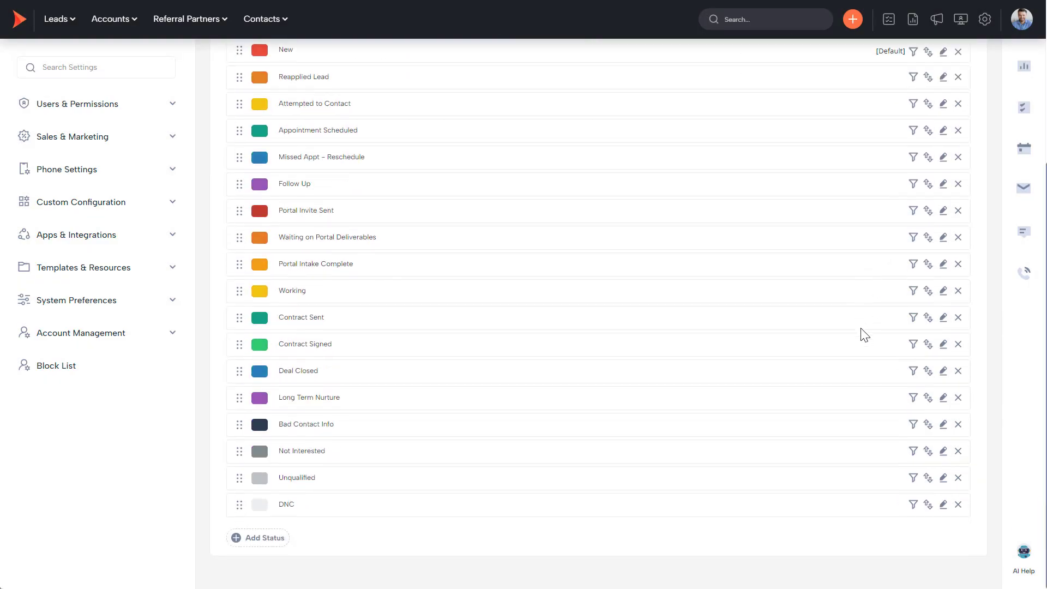
pyautogui.click(255, 543)
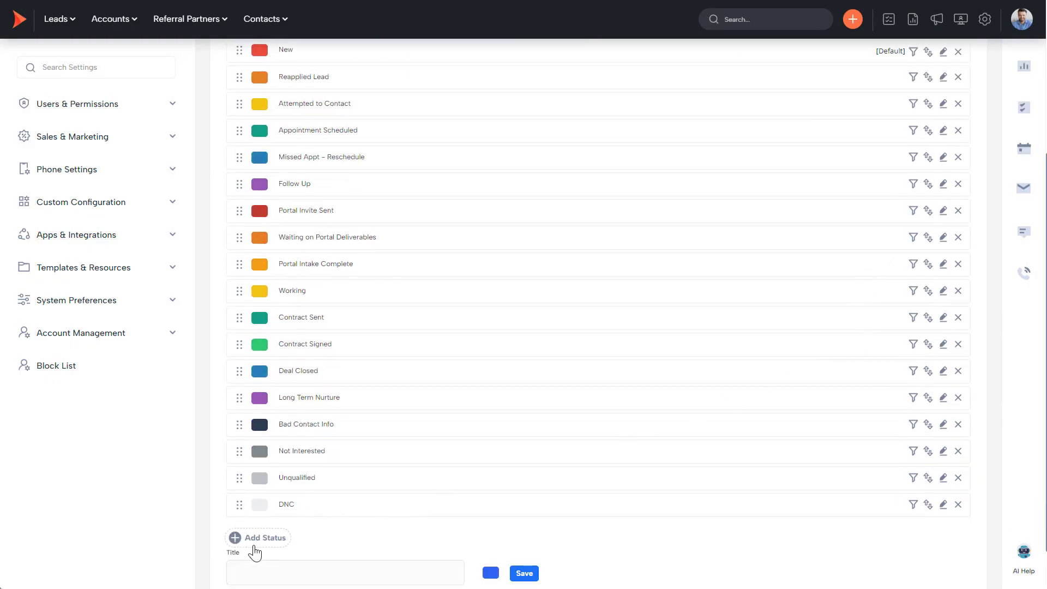
pyautogui.scroll(-1, 256, 552)
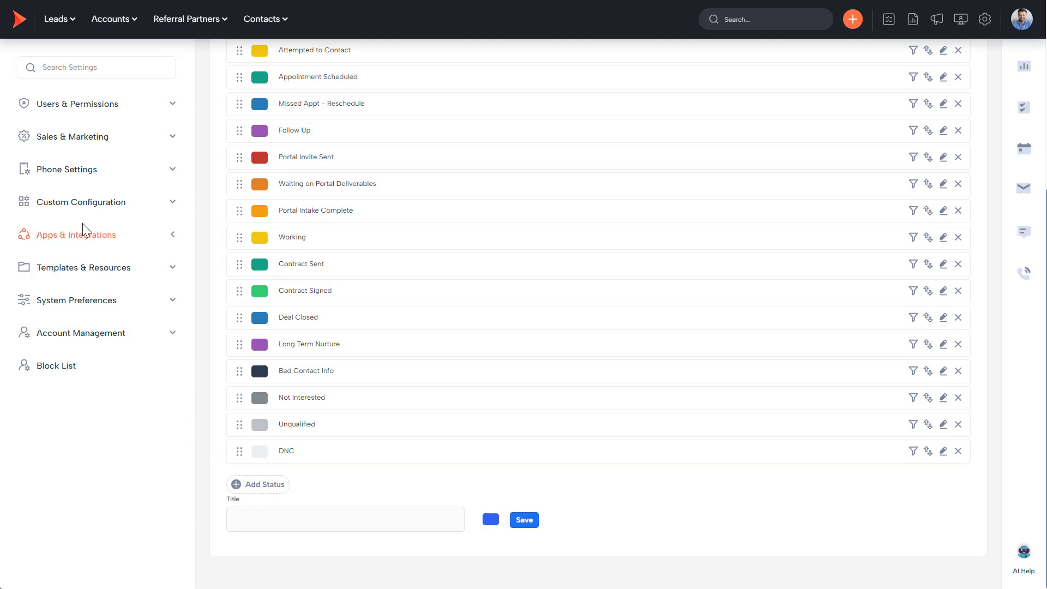
pyautogui.click(70, 204)
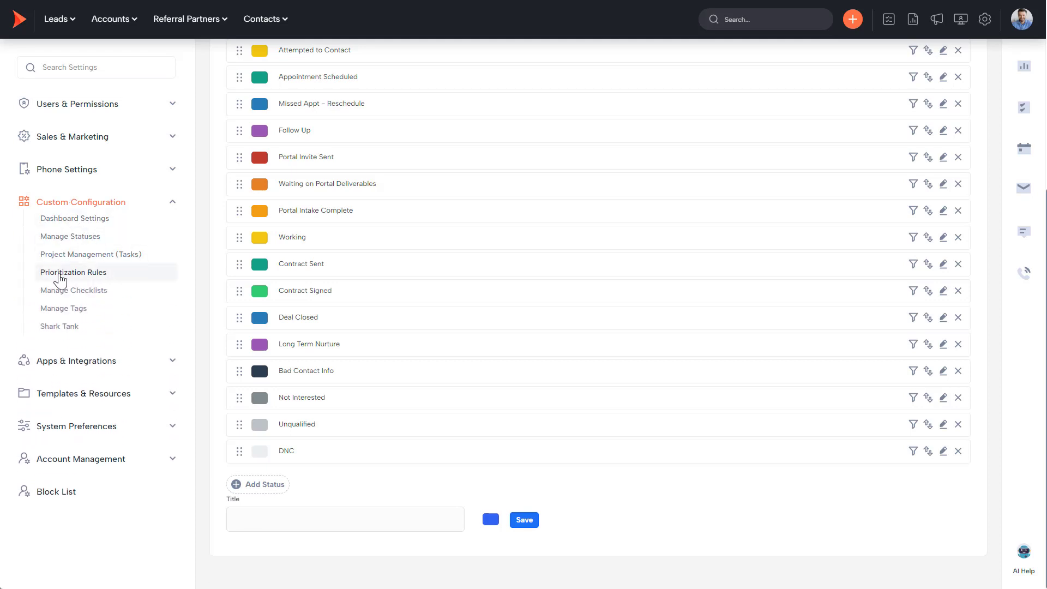
# Open Prioritization Rules, expand the Leads, Prospects and Accounts pipelines, and view All Leads' settings.
pyautogui.click(84, 277)
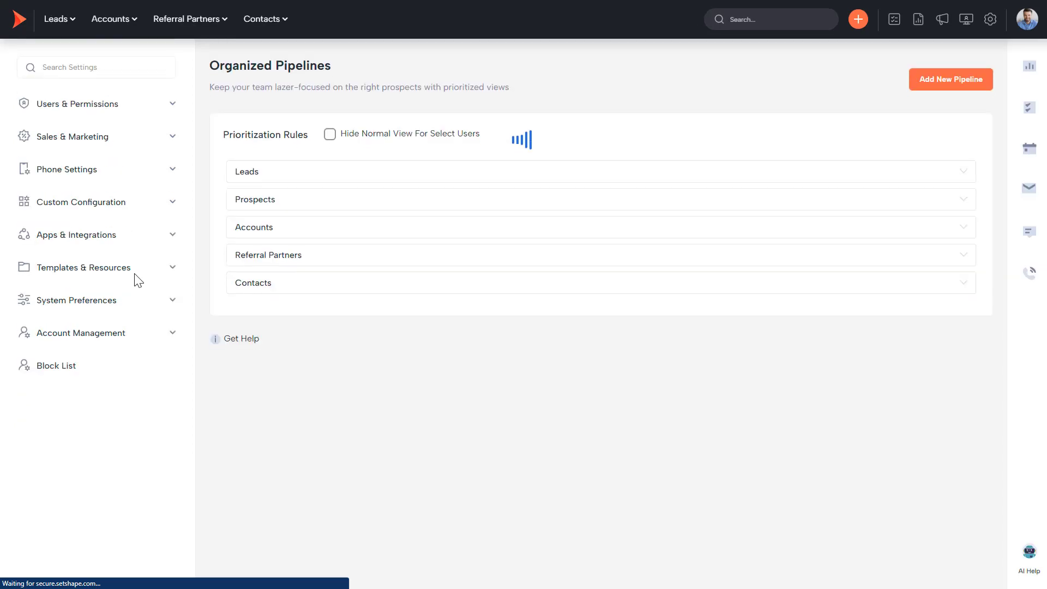
pyautogui.click(252, 174)
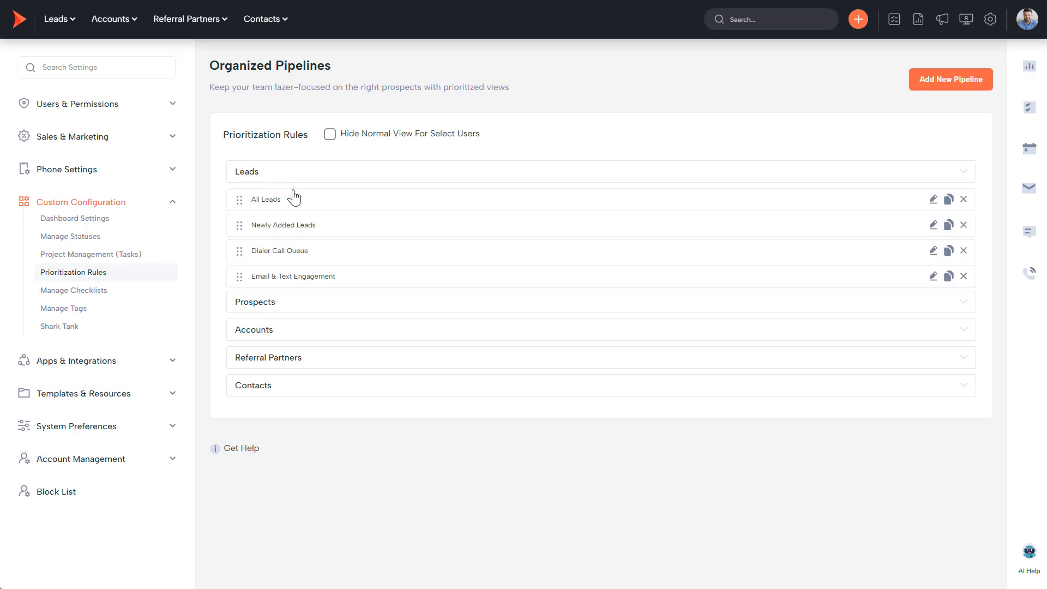
pyautogui.click(257, 303)
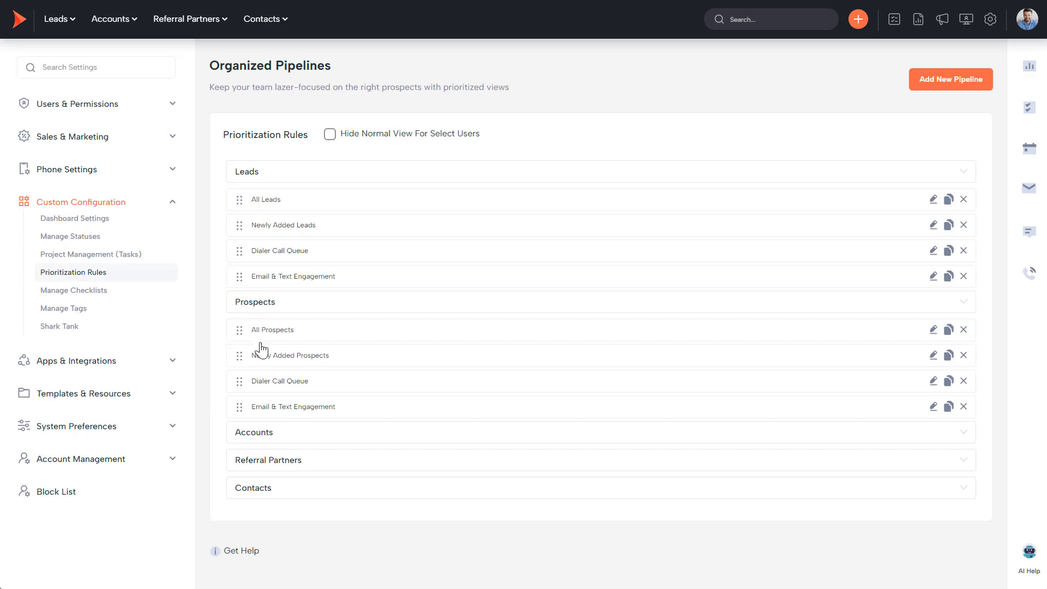
pyautogui.click(256, 435)
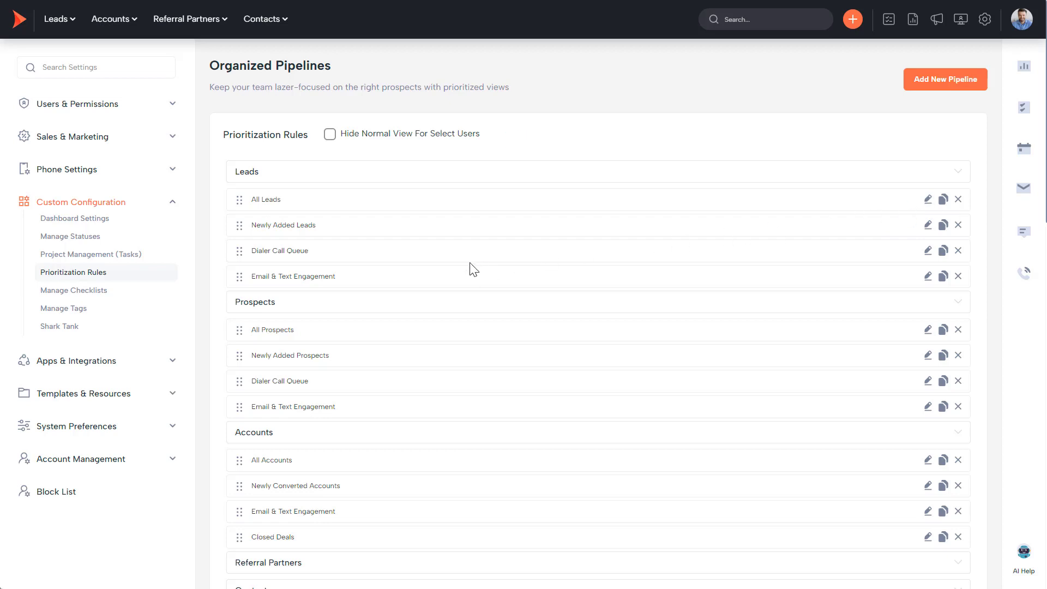
pyautogui.scroll(-10, 461, 283)
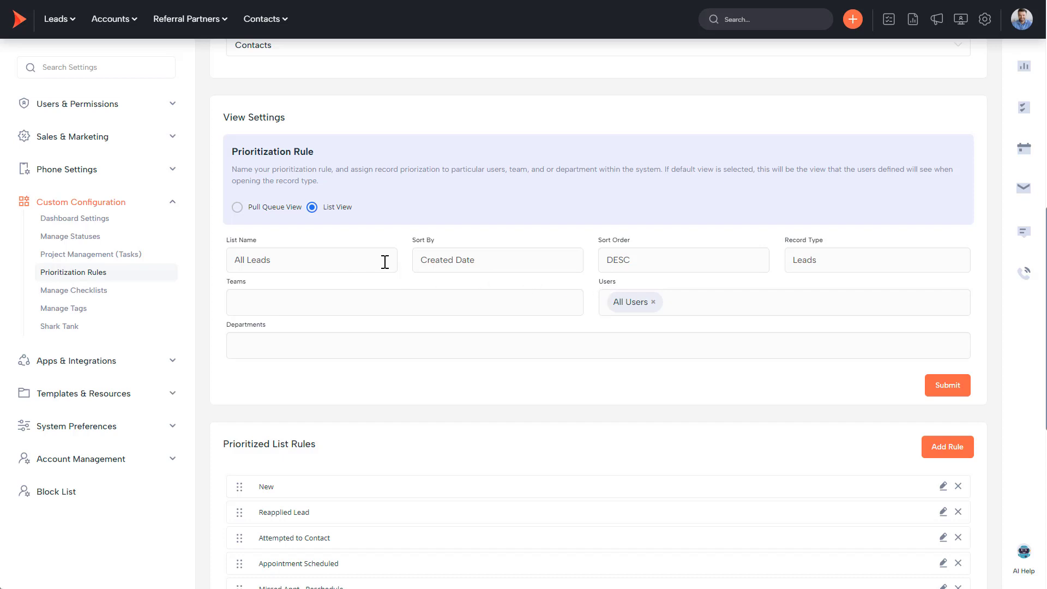
pyautogui.scroll(-2, 601, 334)
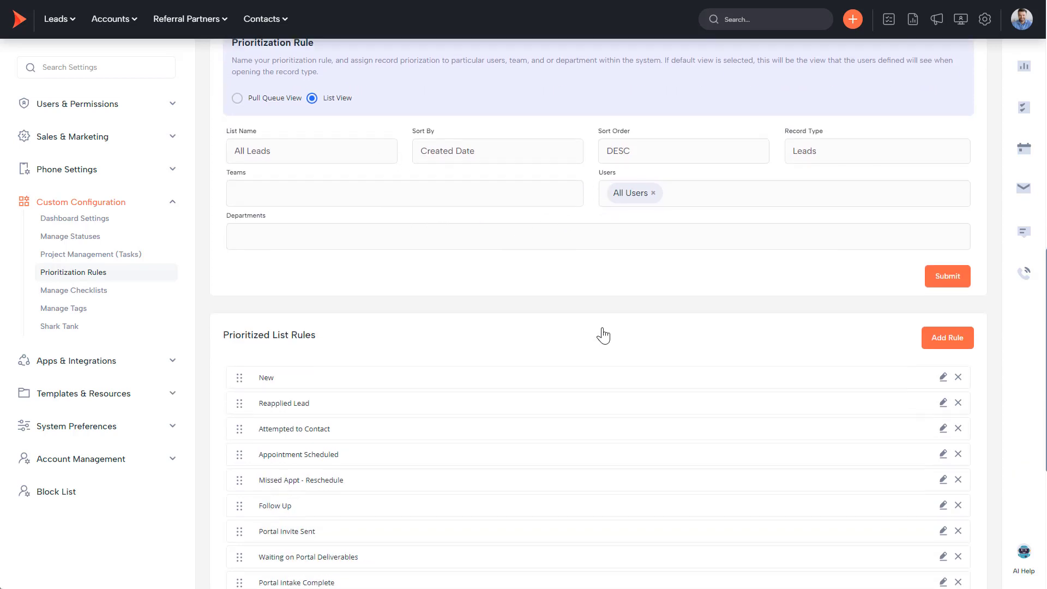
pyautogui.scroll(-4, 605, 331)
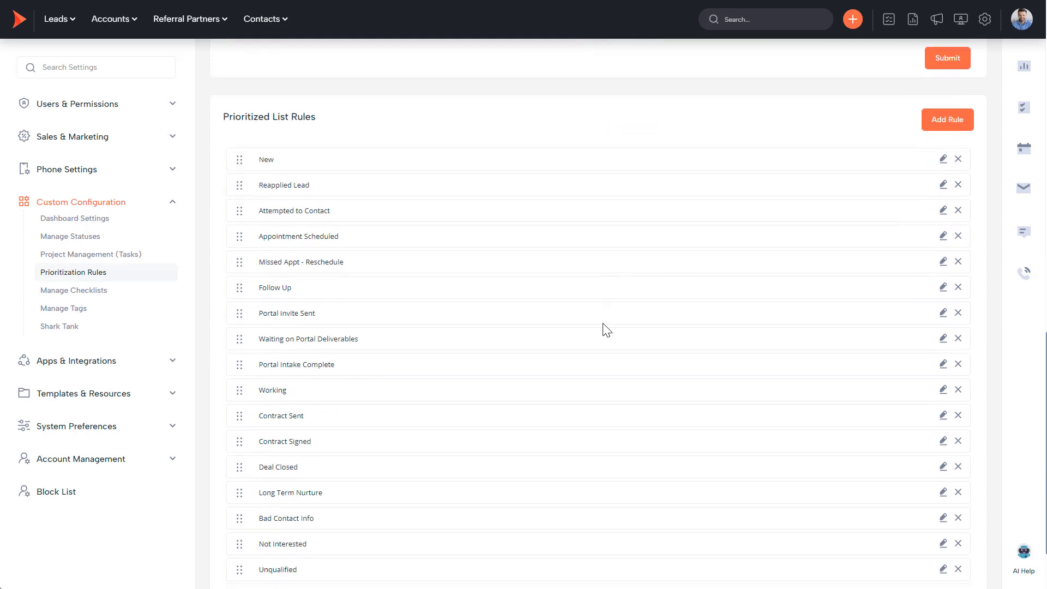
pyautogui.scroll(-2, 607, 331)
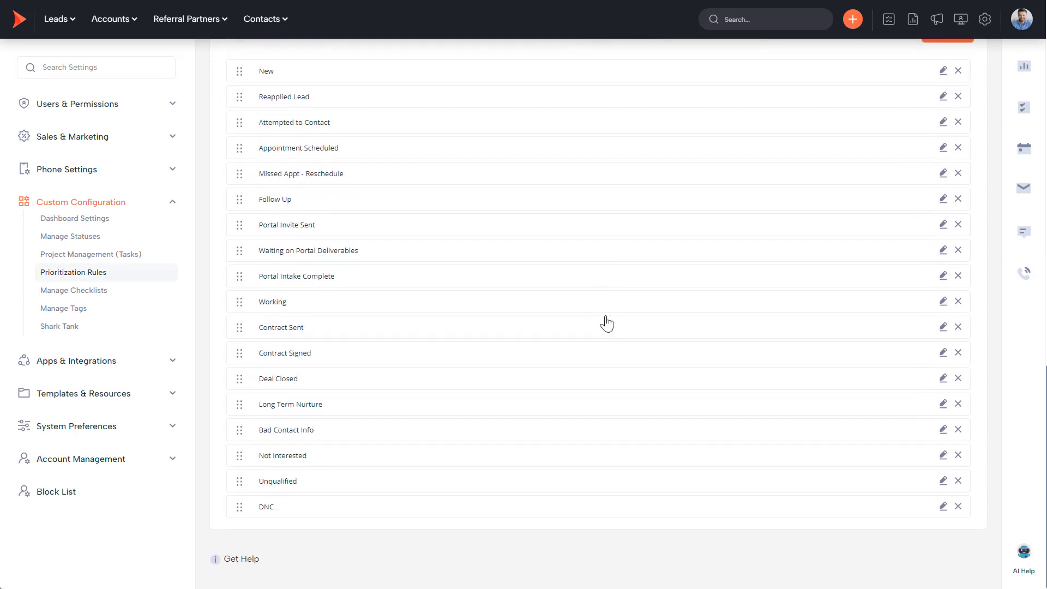
pyautogui.scroll(2, 596, 318)
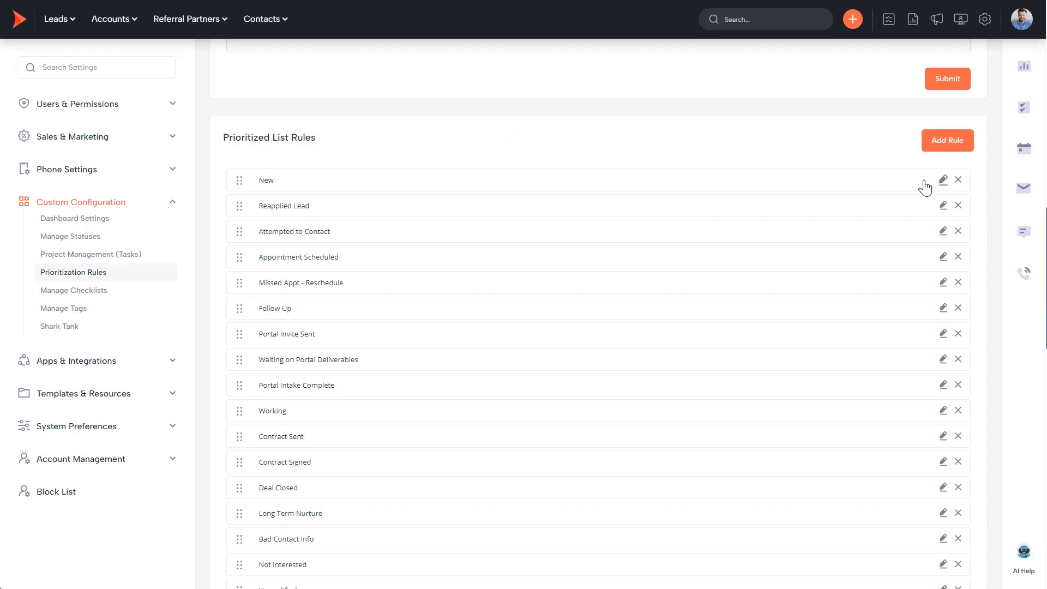
pyautogui.scroll(-8, 722, 299)
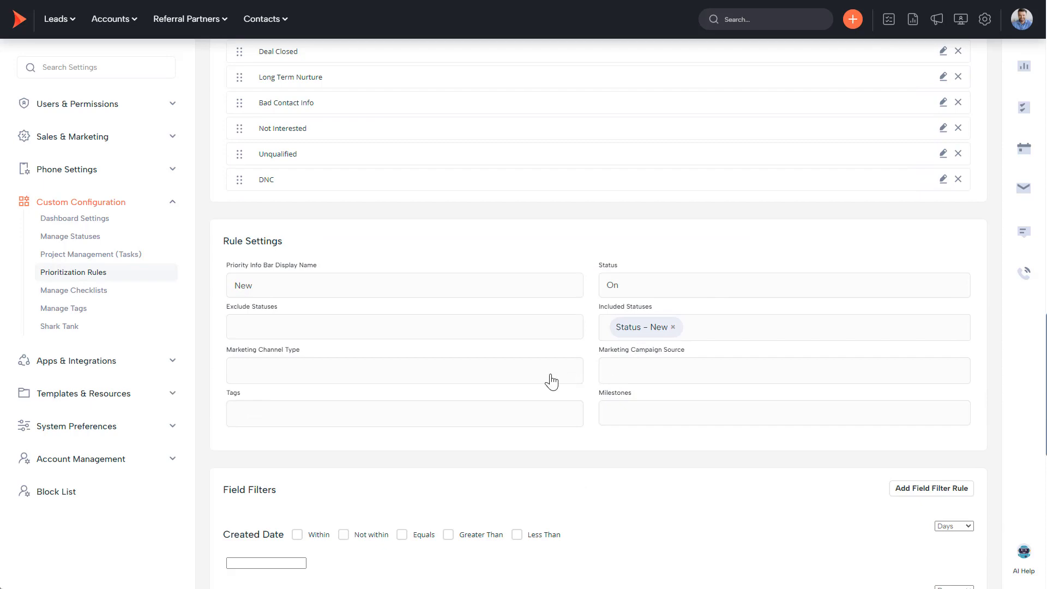
# Save the New rule's settings and filters, then drop Reapplied Lead back into second place.
pyautogui.scroll(-10, 556, 384)
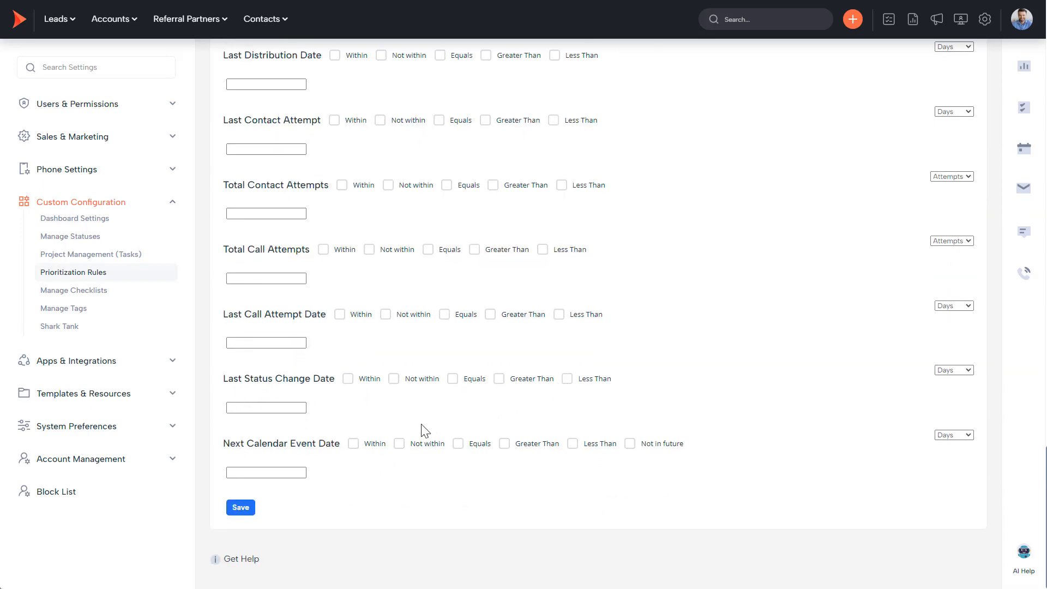
pyautogui.click(235, 508)
pyautogui.scroll(8, 322, 439)
pyautogui.scroll(10, 349, 426)
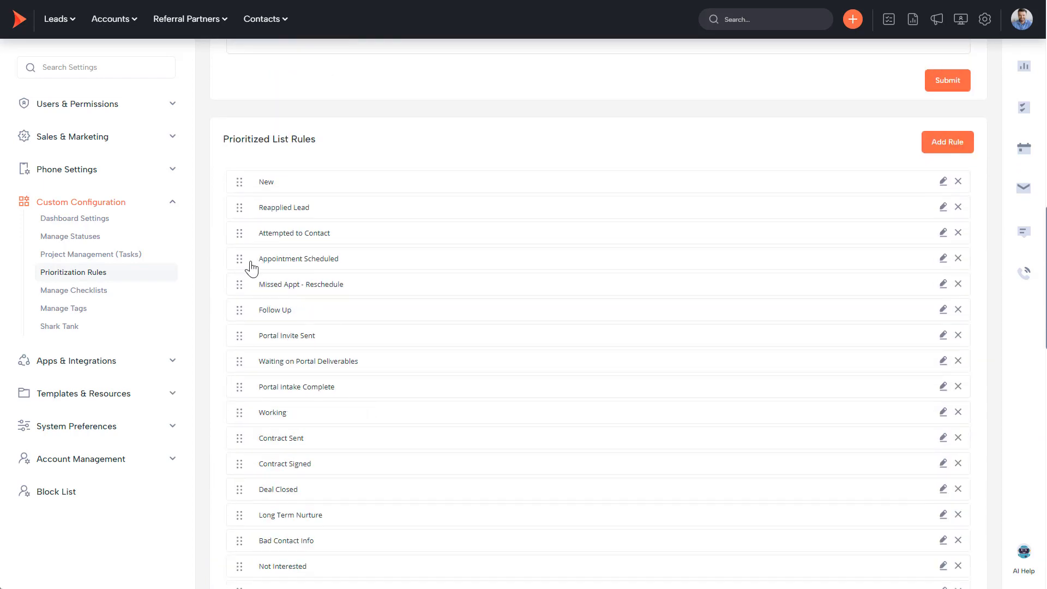
pyautogui.moveTo(239, 215)
pyautogui.mouseDown()
pyautogui.moveTo(240, 180)
pyautogui.moveTo(242, 220)
pyautogui.mouseUp()
# Open Drip Campaigns, expand the Welcome and Lead Outreach folders, and open New Lead Campaign.
pyautogui.click(71, 140)
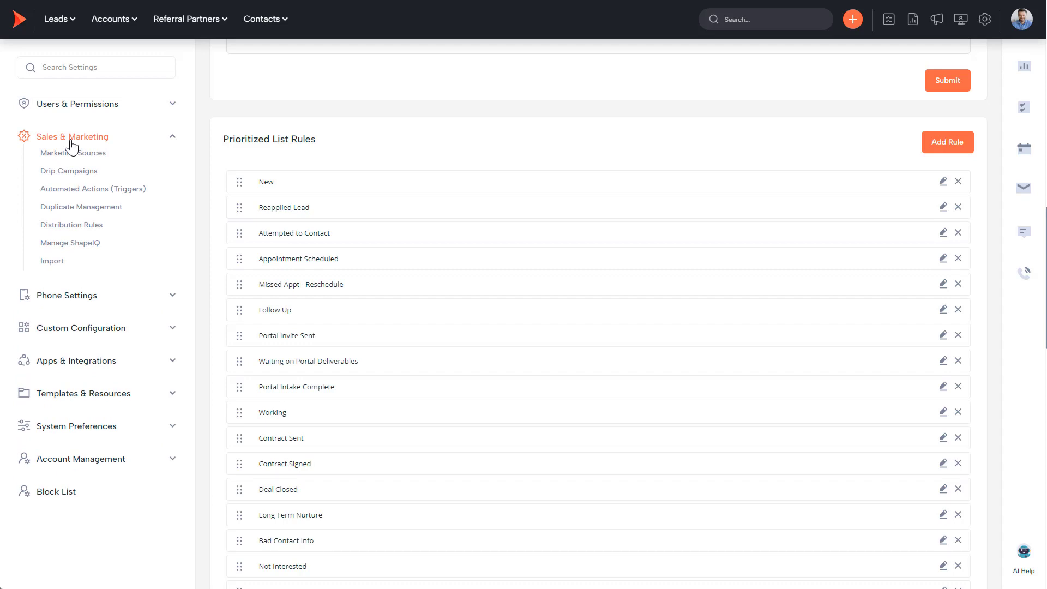
pyautogui.click(75, 178)
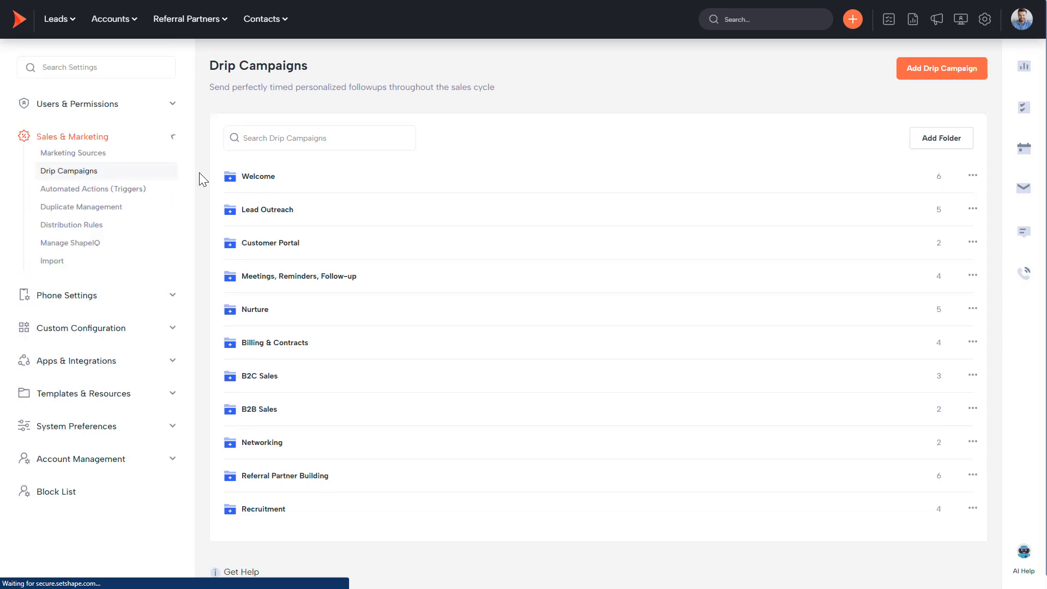
pyautogui.click(257, 179)
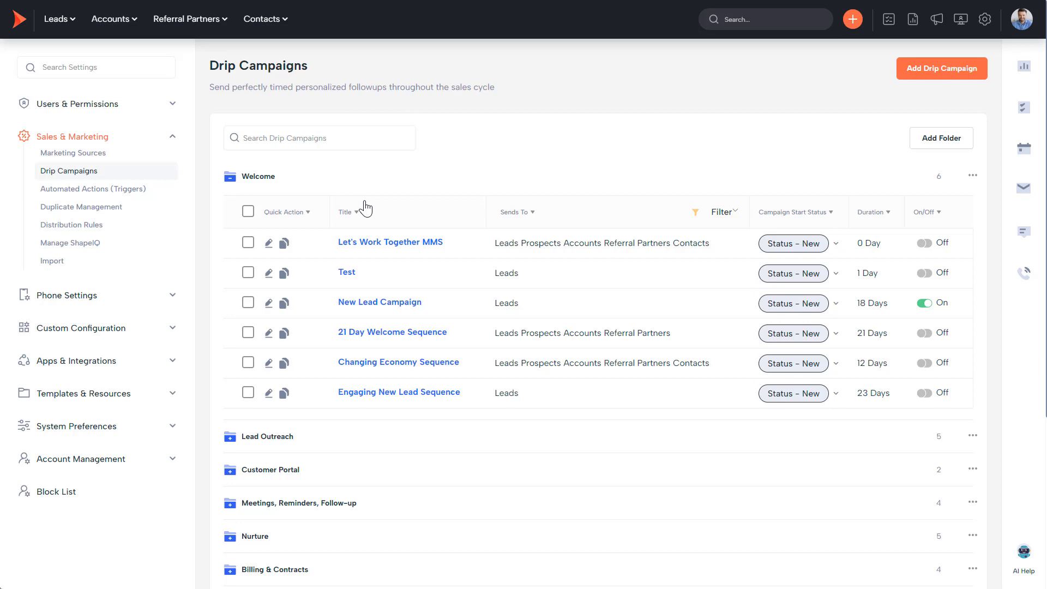
pyautogui.click(278, 443)
pyautogui.scroll(-2, 306, 453)
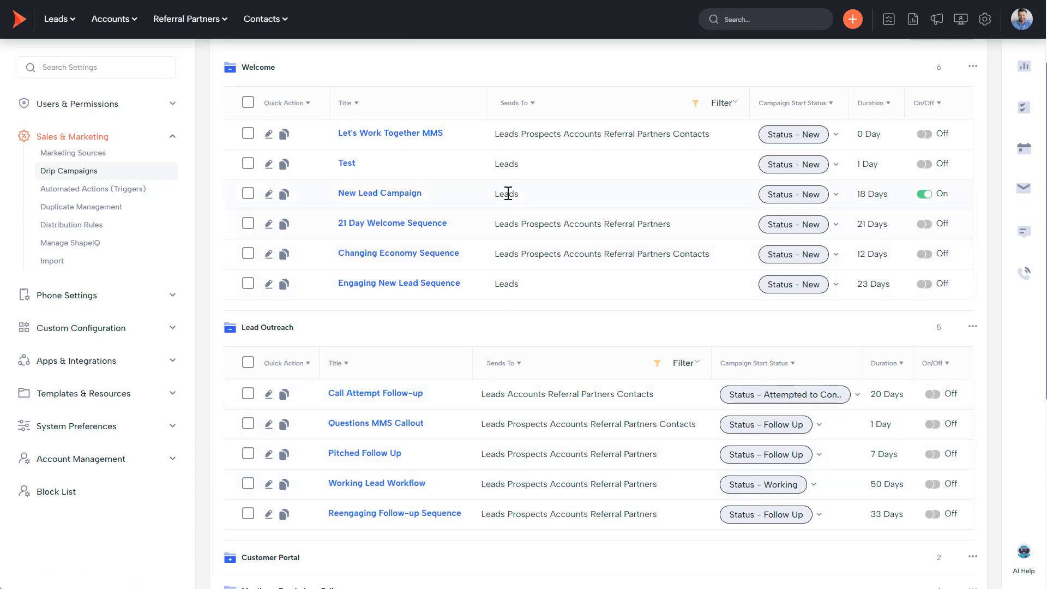
pyautogui.click(388, 196)
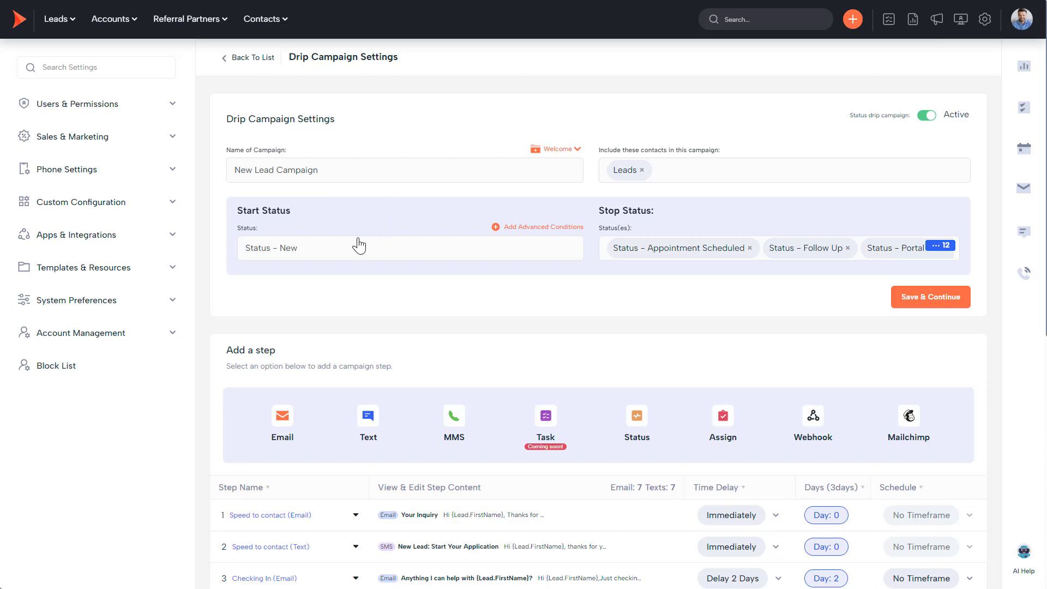
# Keep Status – New as the start status, list the 12 stop statuses, and scroll to the steps table.
pyautogui.click(305, 257)
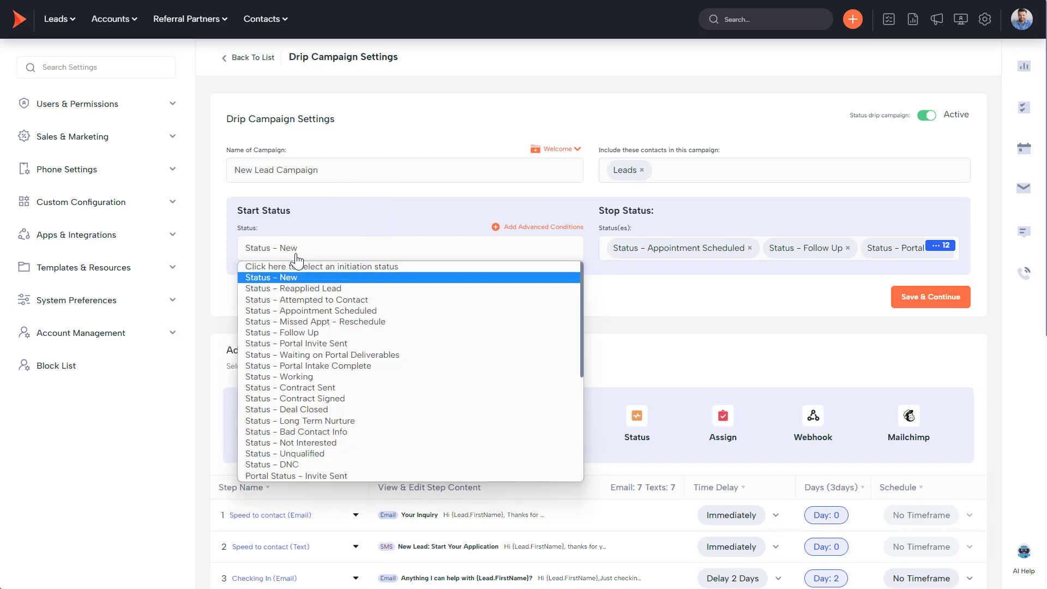
pyautogui.click(298, 259)
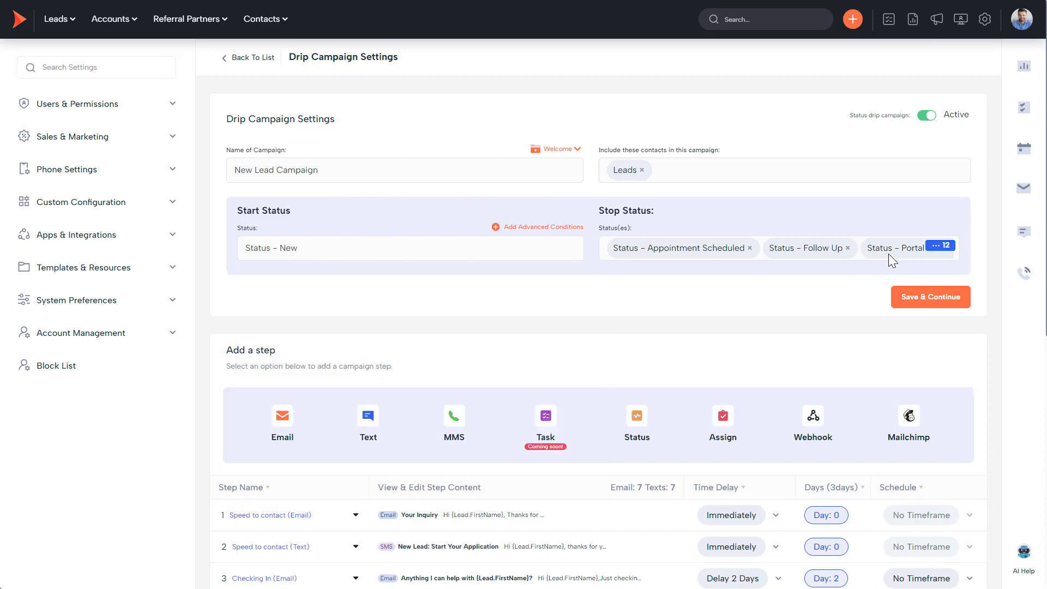
pyautogui.click(942, 247)
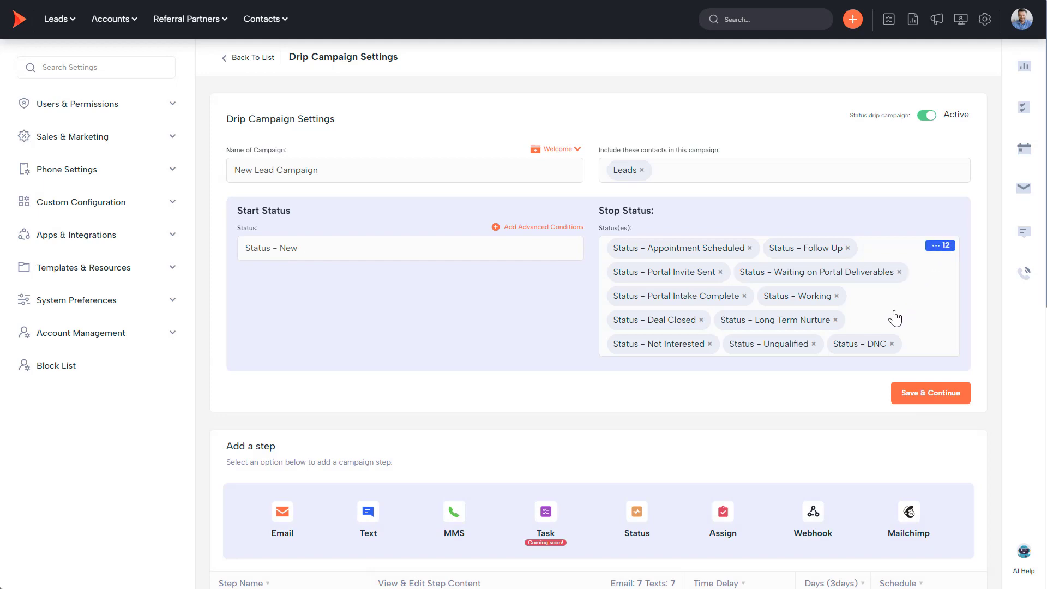
pyautogui.scroll(-8, 895, 316)
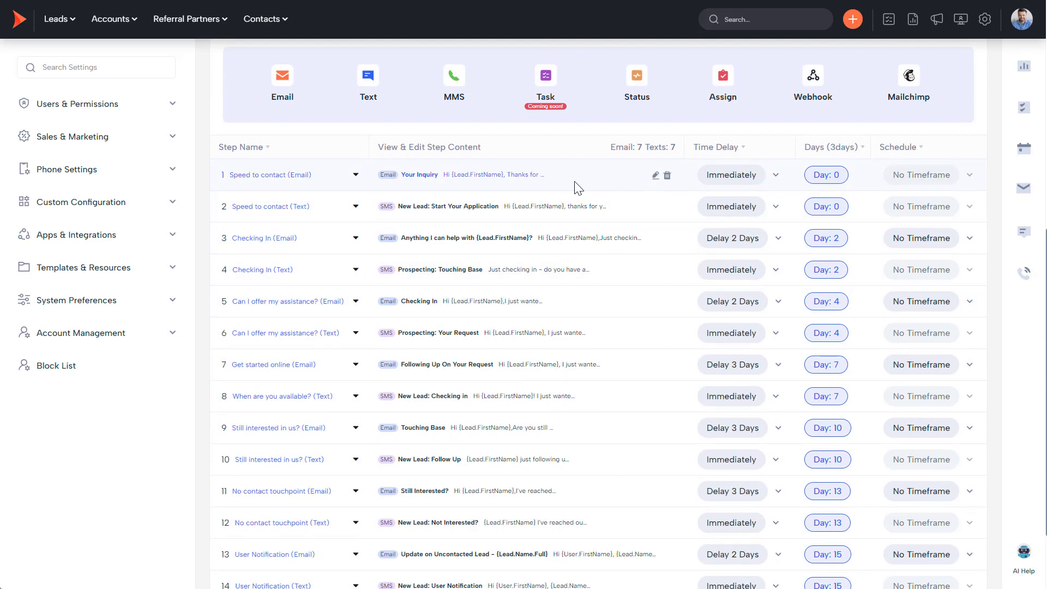
# Preview the Speed to contact email, open and close its editor unchanged, and leave step 2 in place.
pyautogui.click(356, 176)
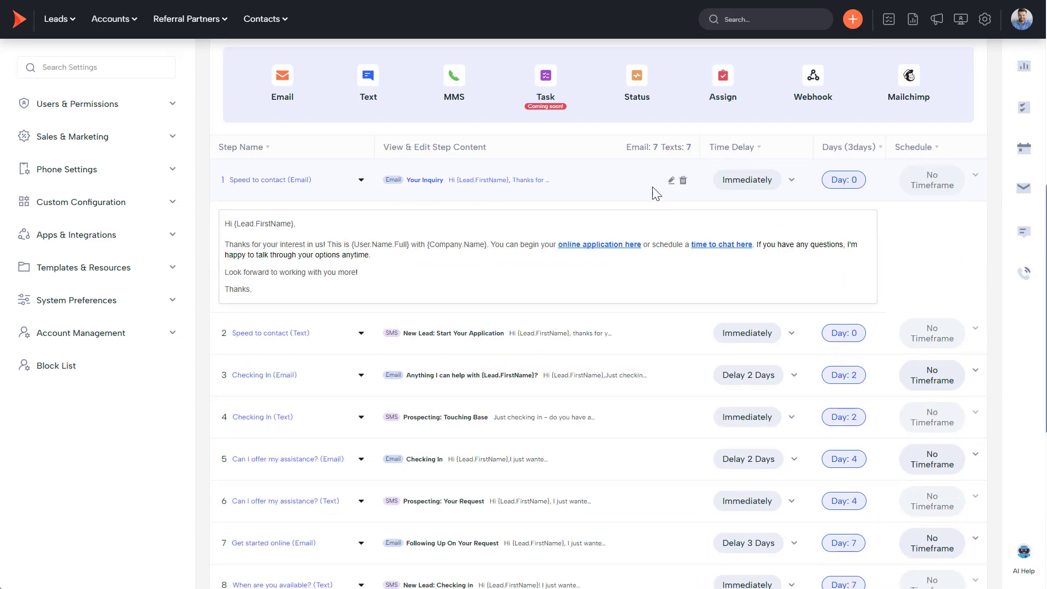
pyautogui.click(671, 180)
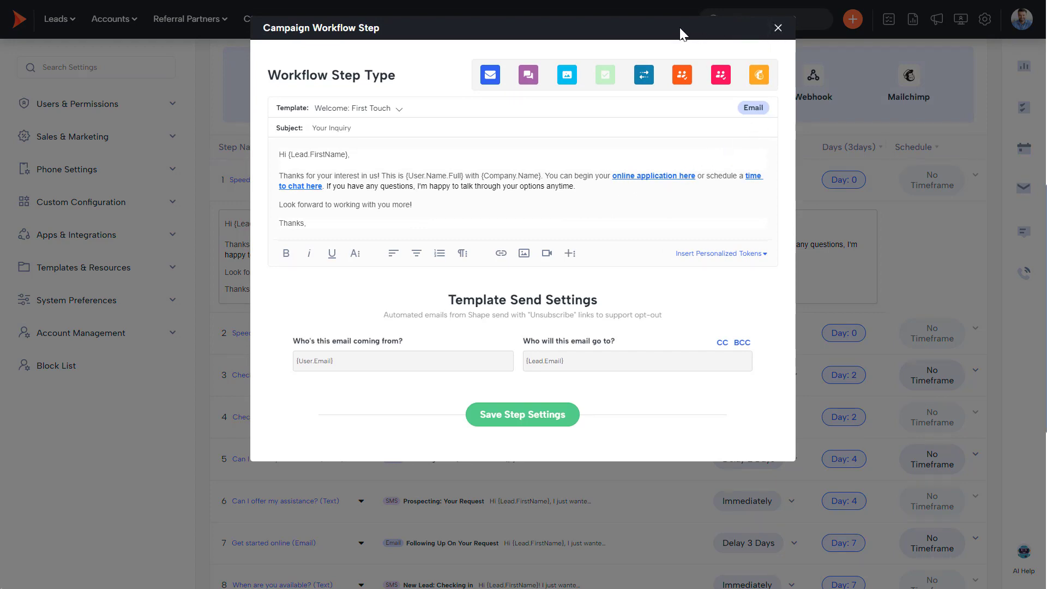
pyautogui.click(778, 28)
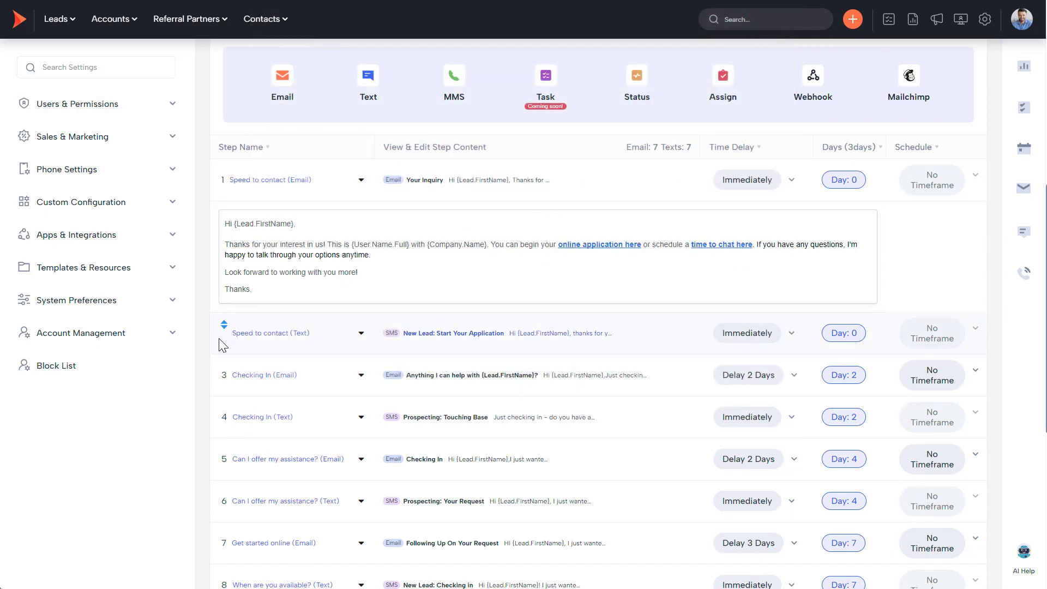
pyautogui.moveTo(224, 333)
pyautogui.mouseDown()
pyautogui.moveTo(227, 180)
pyautogui.moveTo(227, 330)
pyautogui.mouseUp()
pyautogui.click(744, 337)
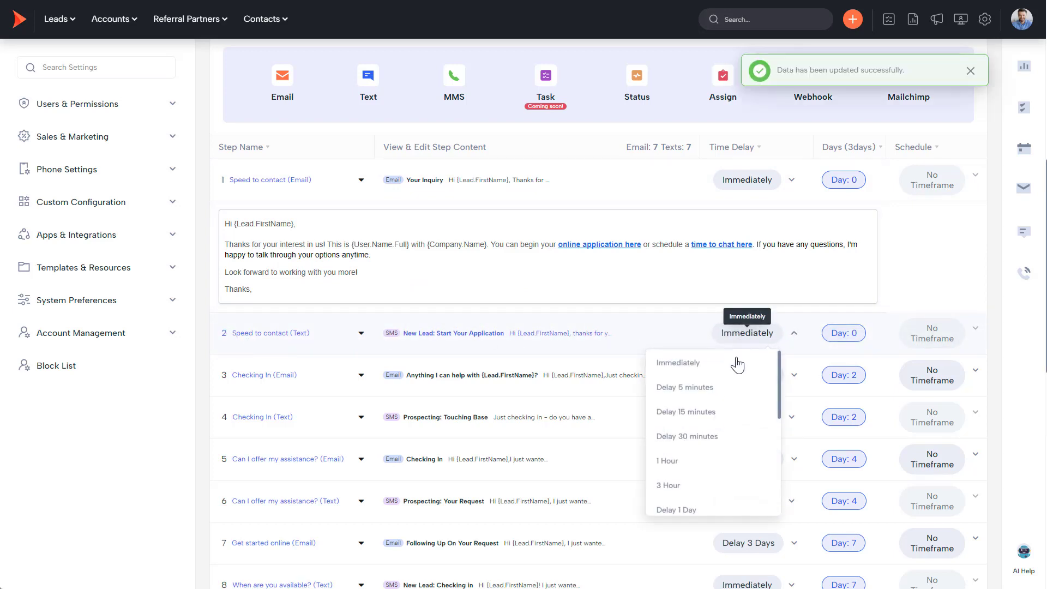
pyautogui.click(768, 339)
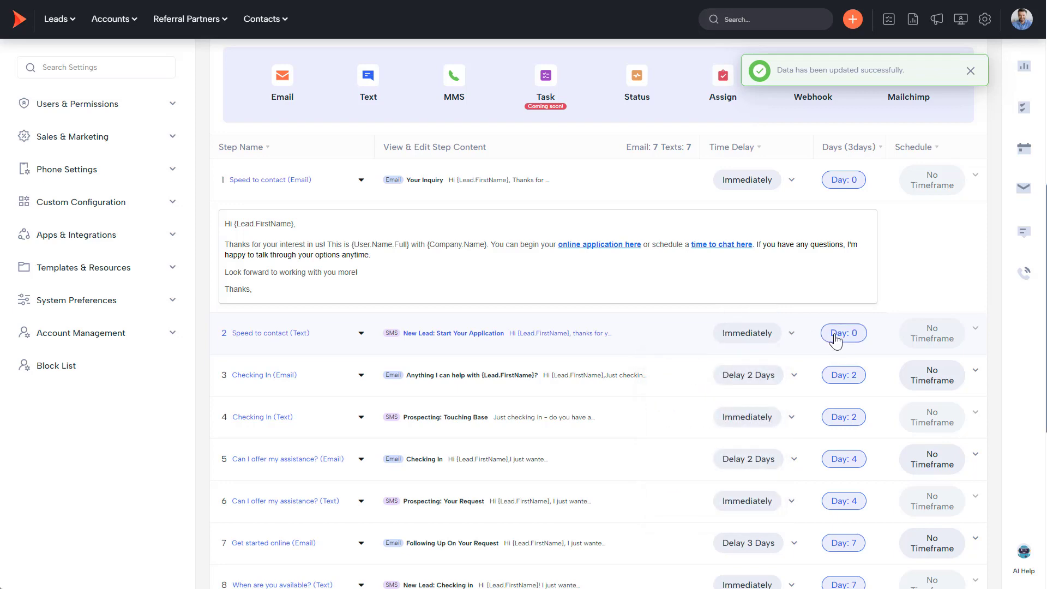
pyautogui.scroll(8, 835, 339)
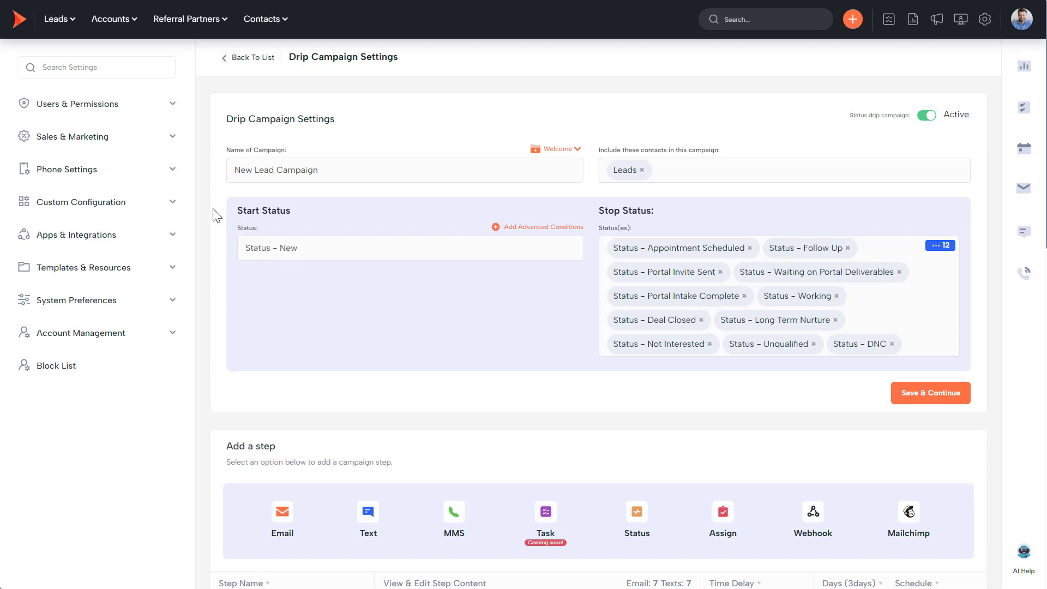
# Open Marketing Sources under Sales & Marketing and expand the Sources folder to list all 13 sources.
pyautogui.click(104, 140)
pyautogui.click(86, 156)
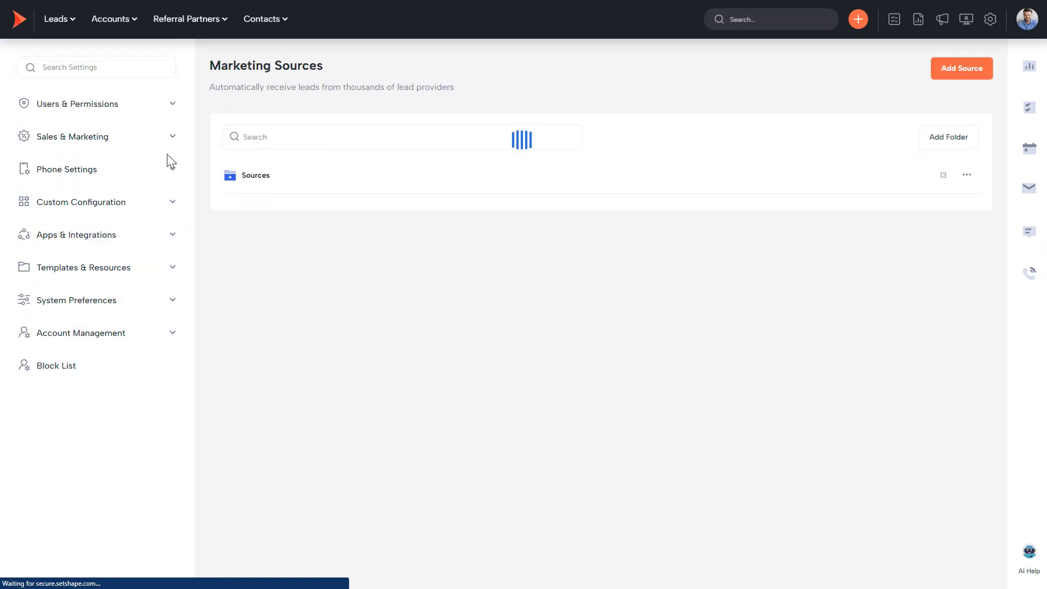
pyautogui.click(252, 180)
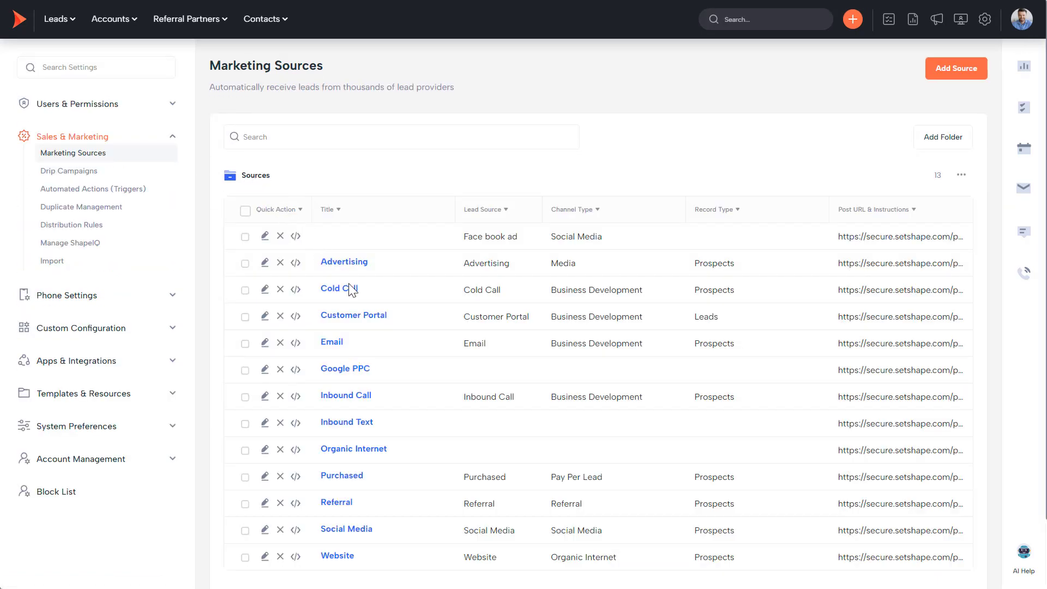
# Open the Customer Portal source's details and select its full posting URL.
pyautogui.click(375, 319)
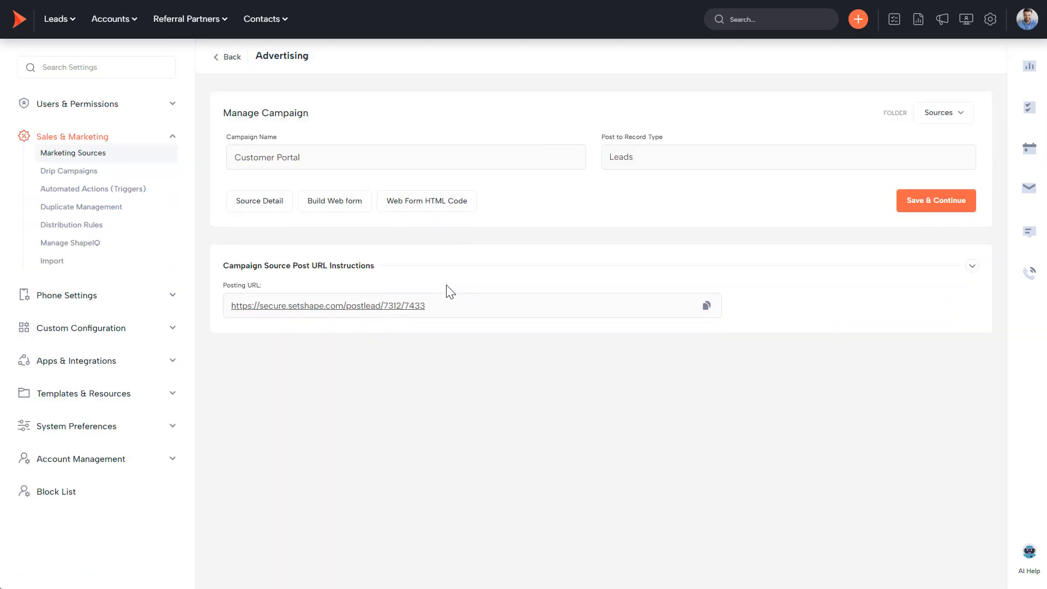
pyautogui.click(271, 209)
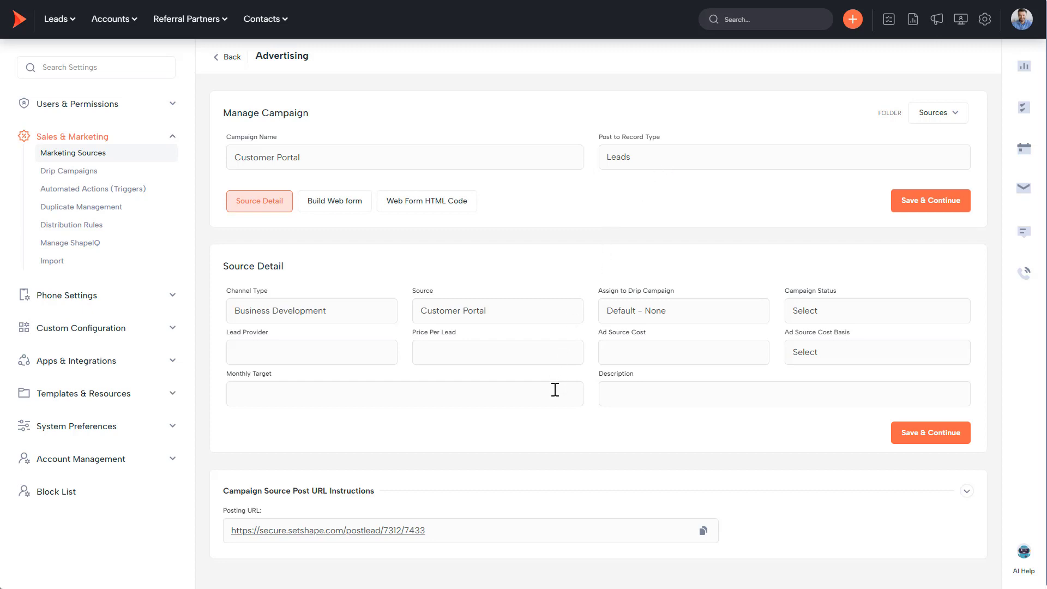
pyautogui.scroll(-1, 537, 439)
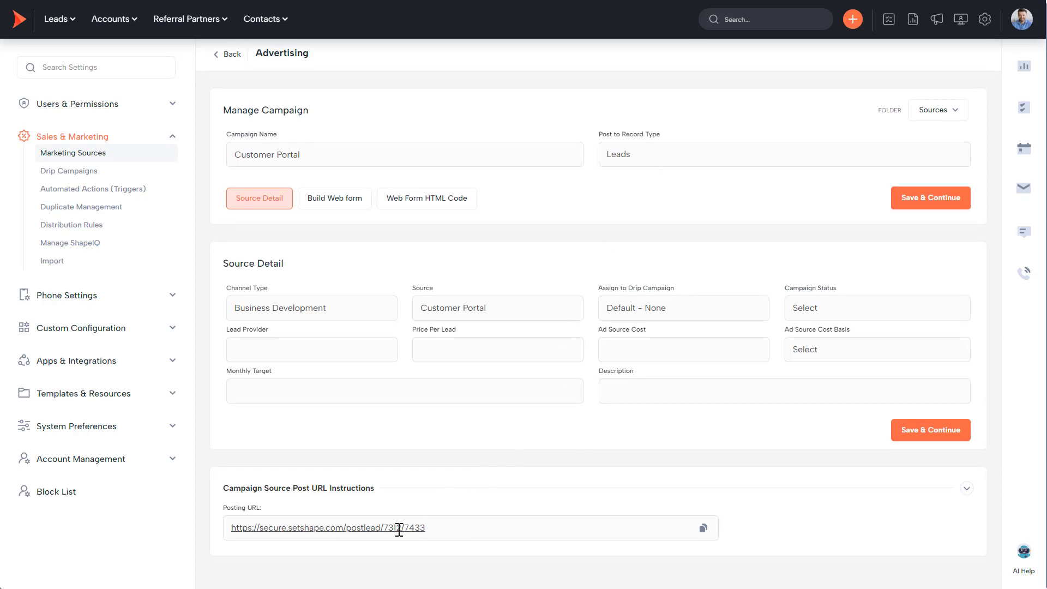
pyautogui.moveTo(428, 527); pyautogui.dragTo(231, 532)
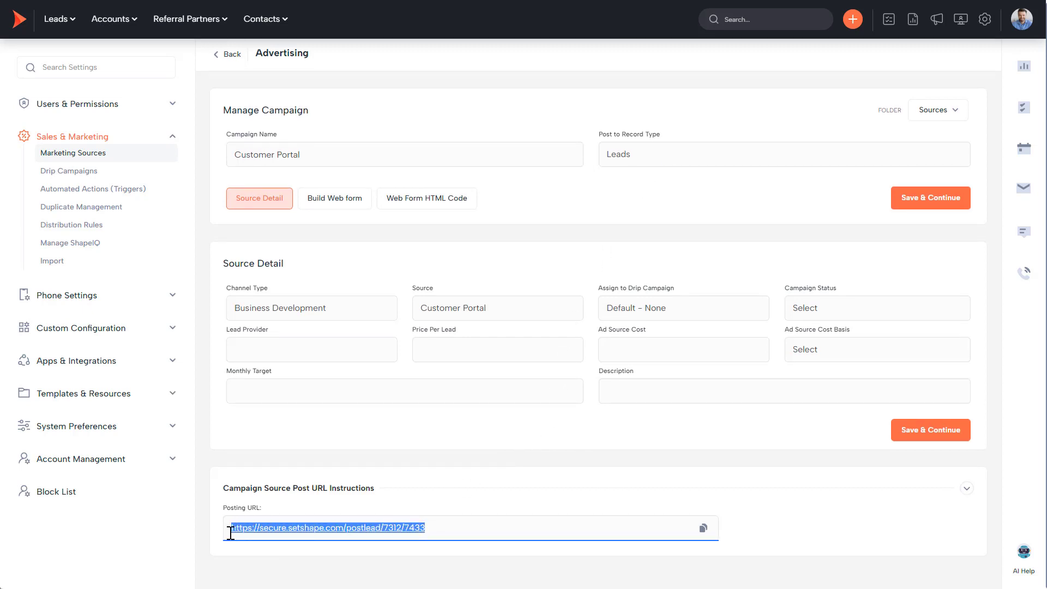
# Expand the lead provider posting instructions and review the fields table's export formats without exporting.
pyautogui.click(968, 491)
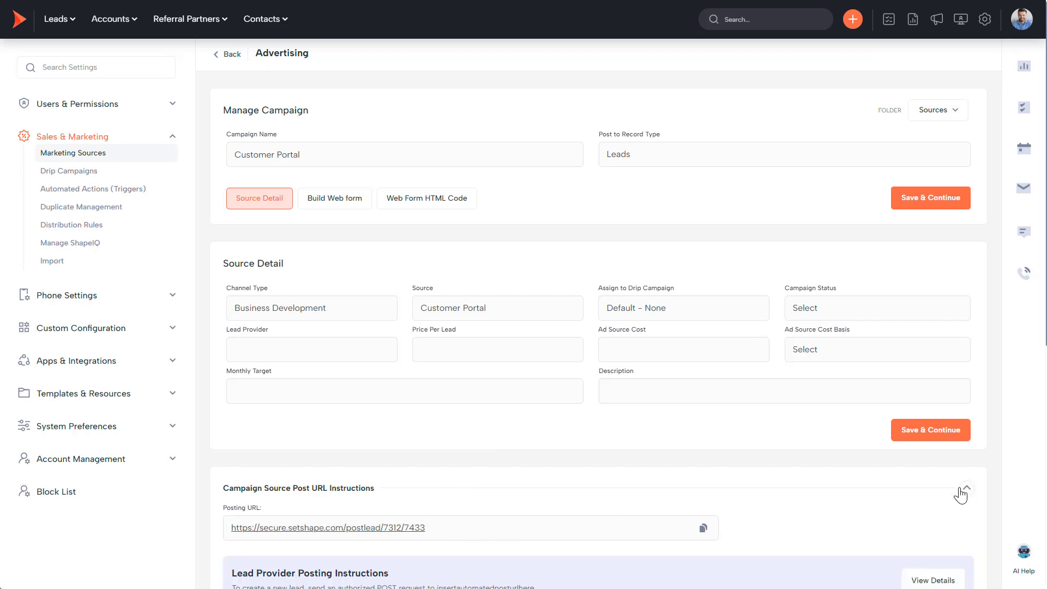
pyautogui.scroll(-4, 830, 494)
pyautogui.scroll(-2, 829, 486)
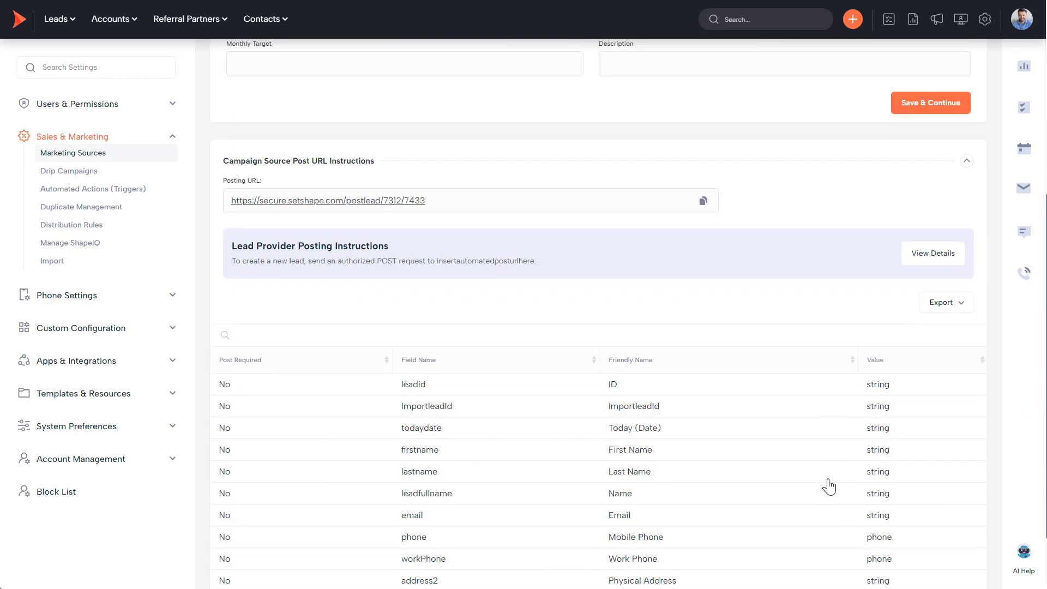
pyautogui.click(944, 309)
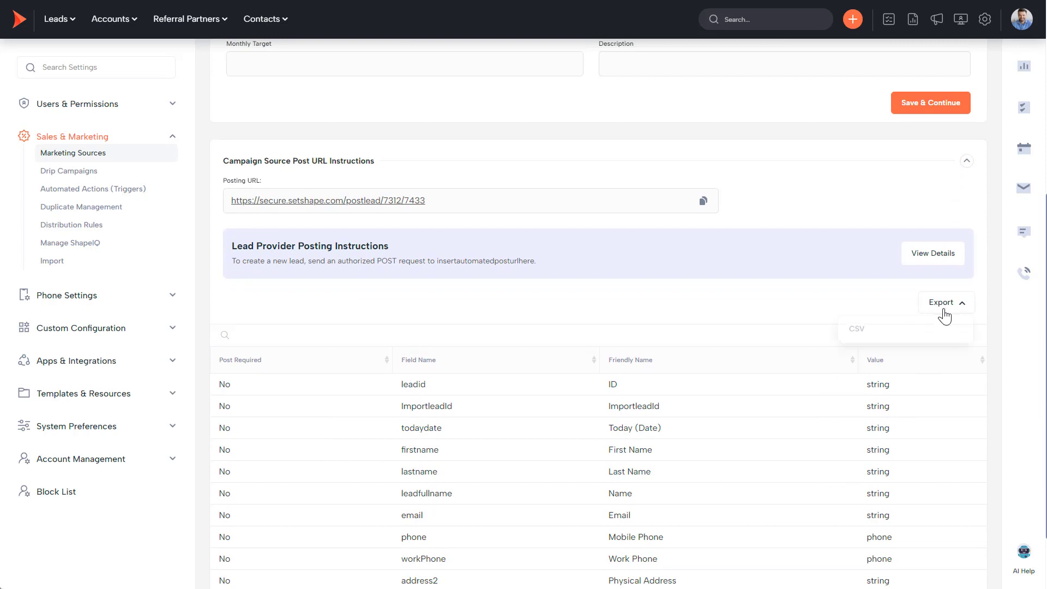
pyautogui.click(875, 301)
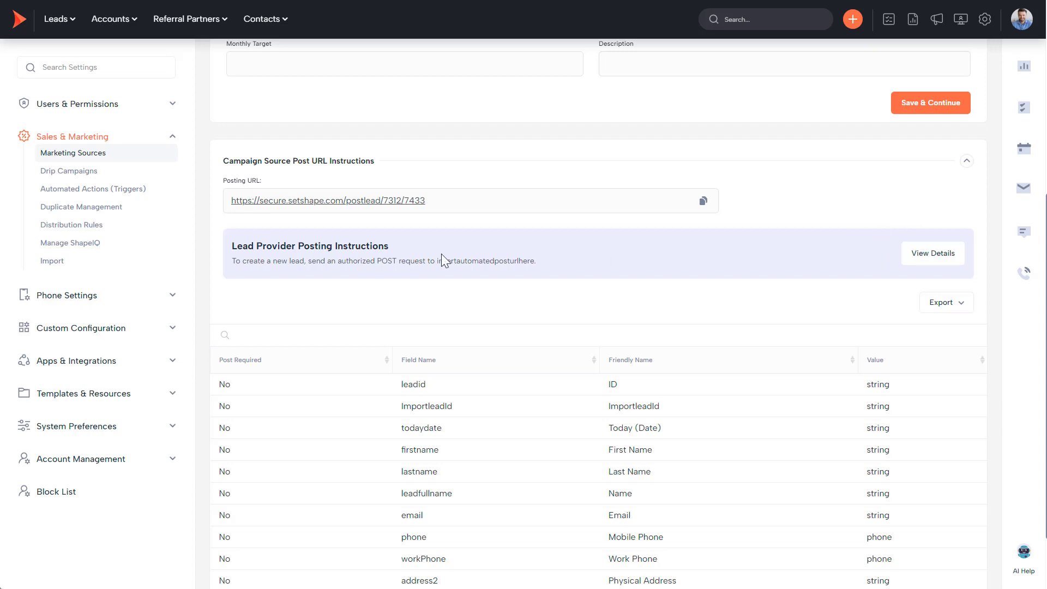
# Open Distribution Rules and list the Sales Department – Round Robin rule's distribution methods.
pyautogui.click(62, 235)
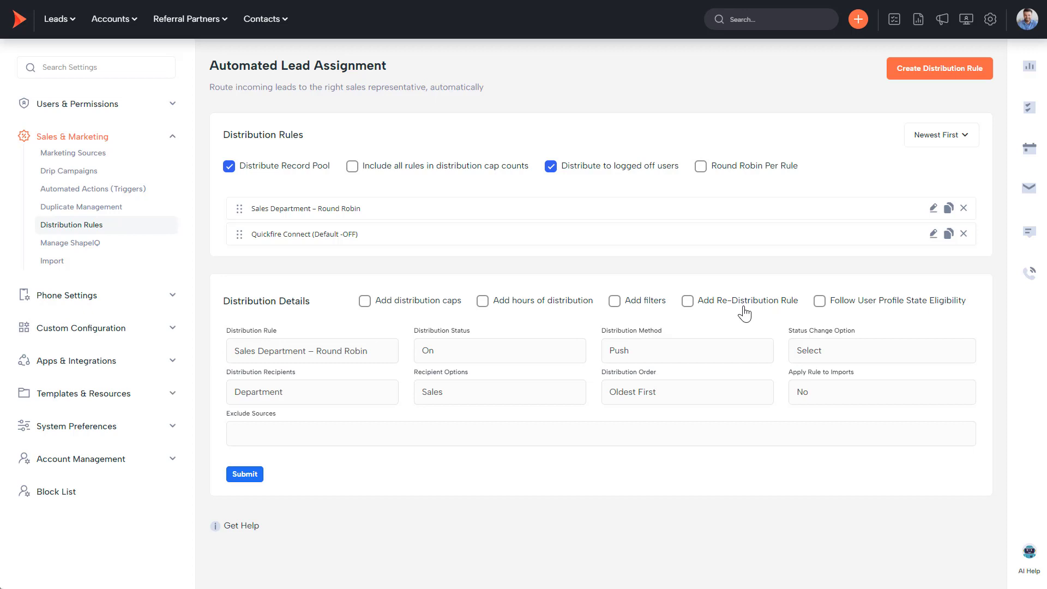
pyautogui.click(643, 357)
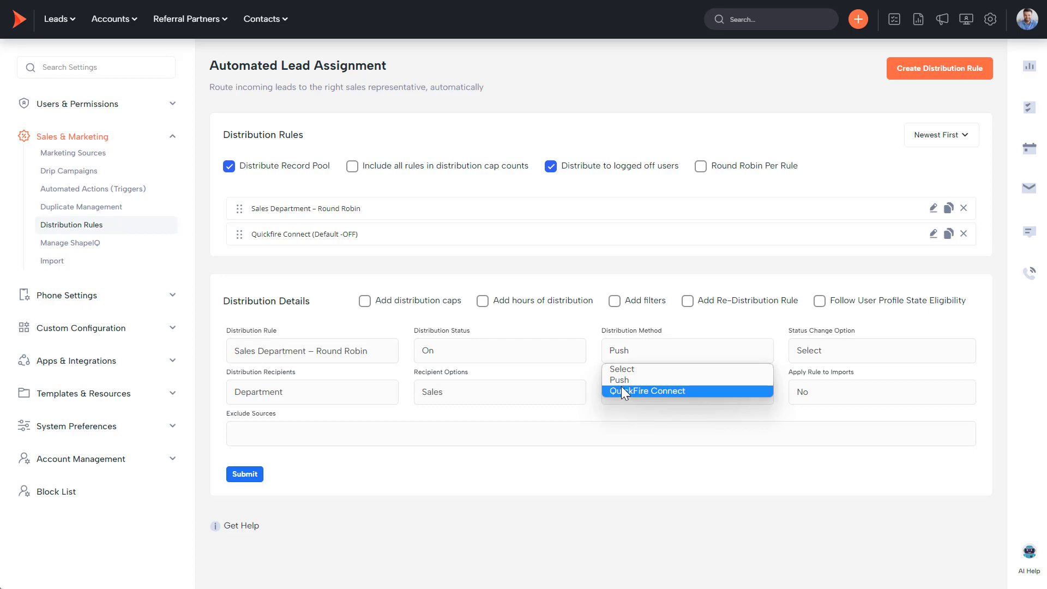
# Keep the Round Robin rule on Push distribution to the Sales department and nudge the Quickfire Connect rule.
pyautogui.click(600, 376)
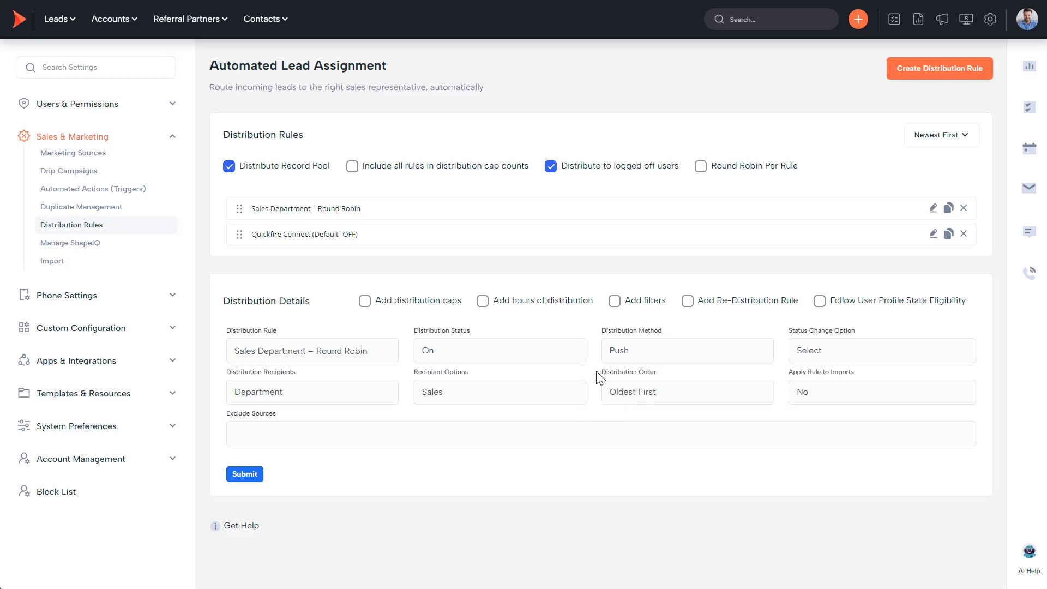
pyautogui.click(391, 393)
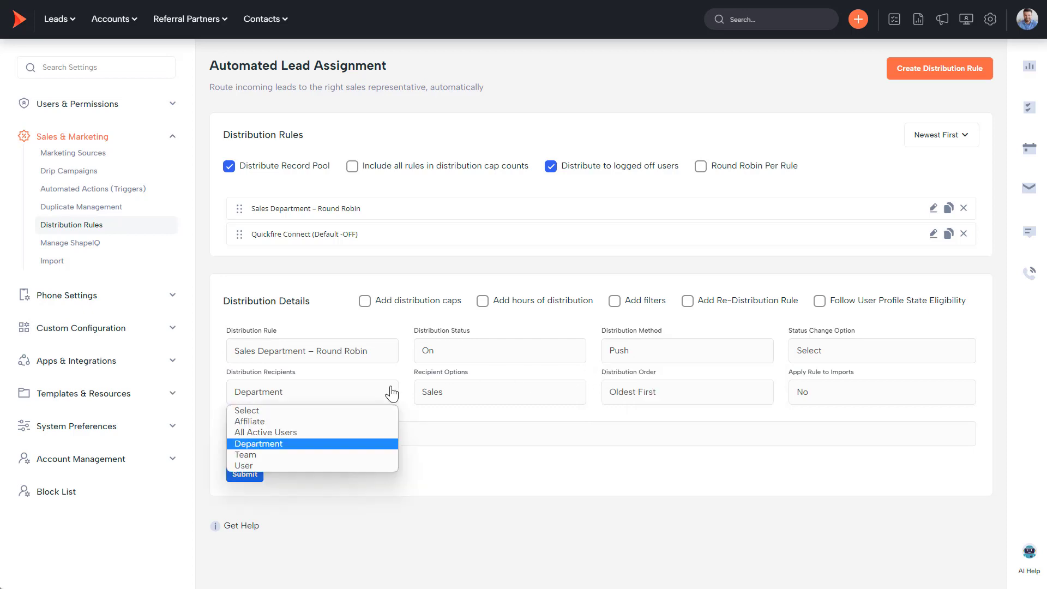
pyautogui.click(449, 392)
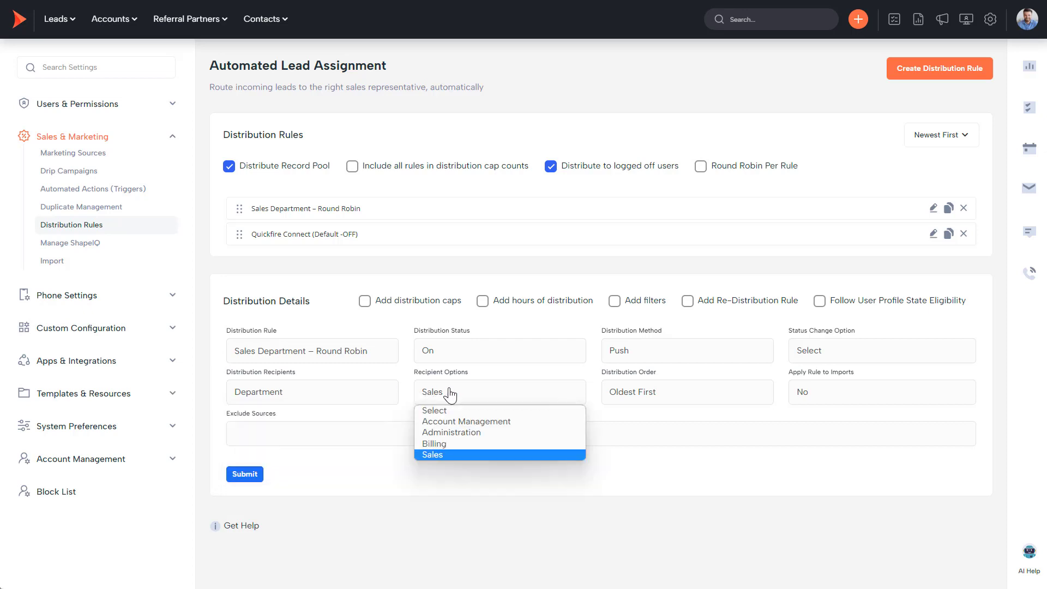
pyautogui.click(572, 331)
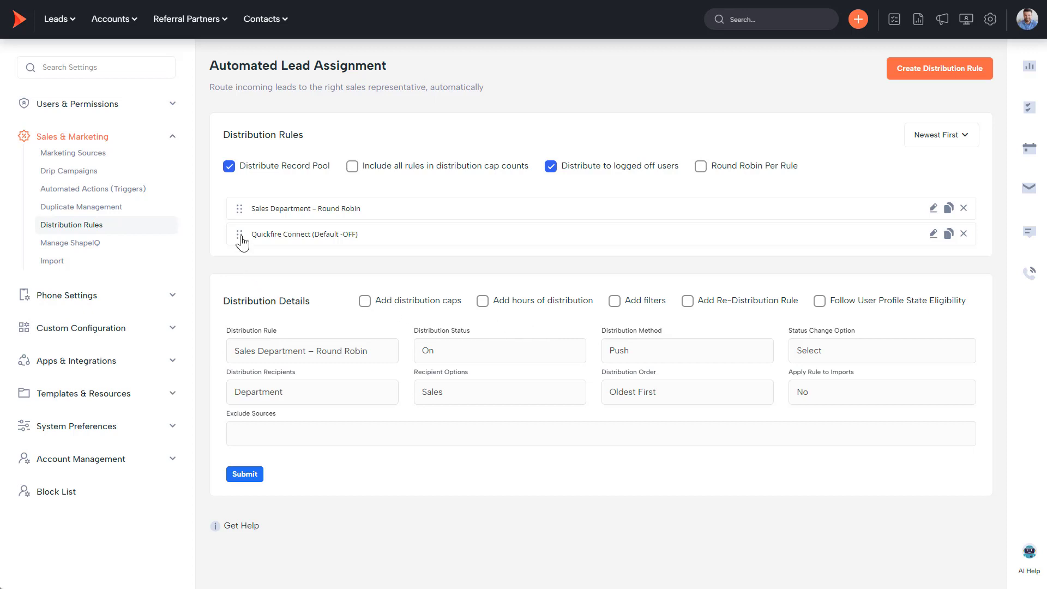
pyautogui.moveTo(241, 237)
pyautogui.mouseDown()
pyautogui.moveTo(241, 209)
pyautogui.moveTo(244, 245)
pyautogui.mouseUp()
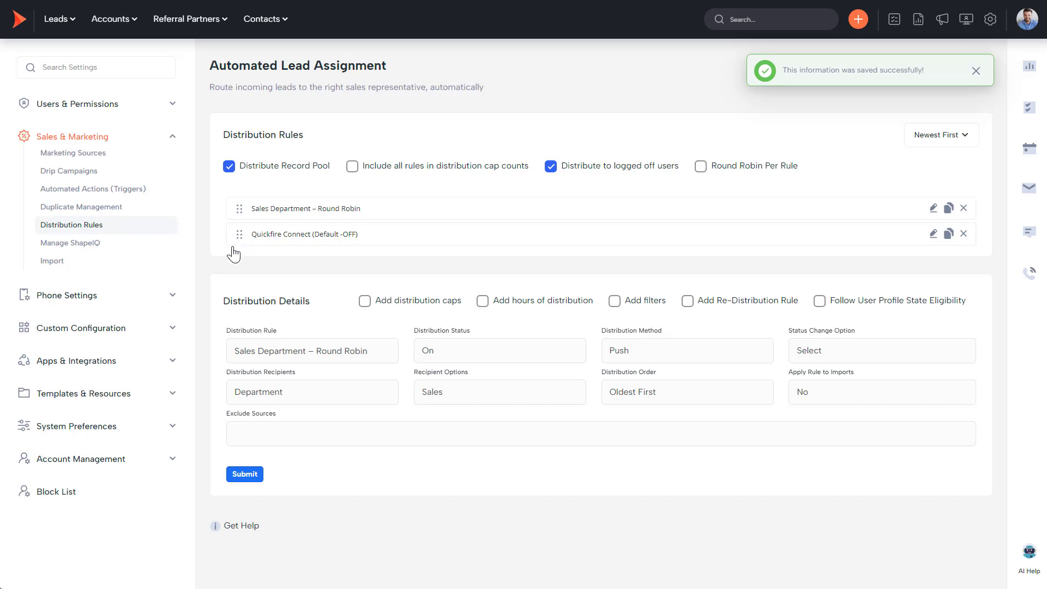
pyautogui.click(63, 302)
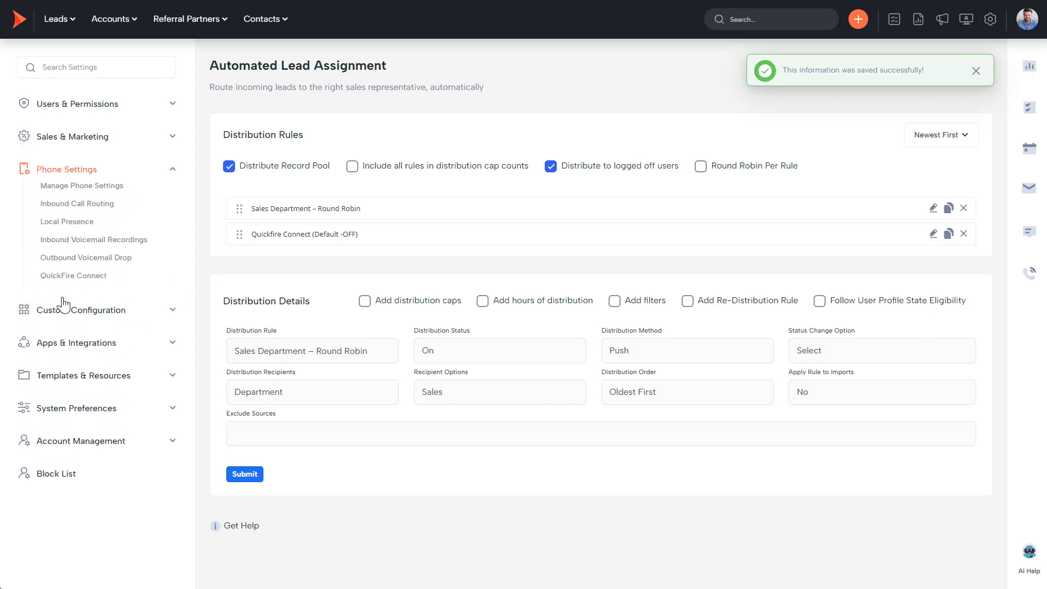
# Open Inbound Call Routing, expand Call Routes, and open the Inbound Call Route – Shape Admin route.
pyautogui.click(70, 211)
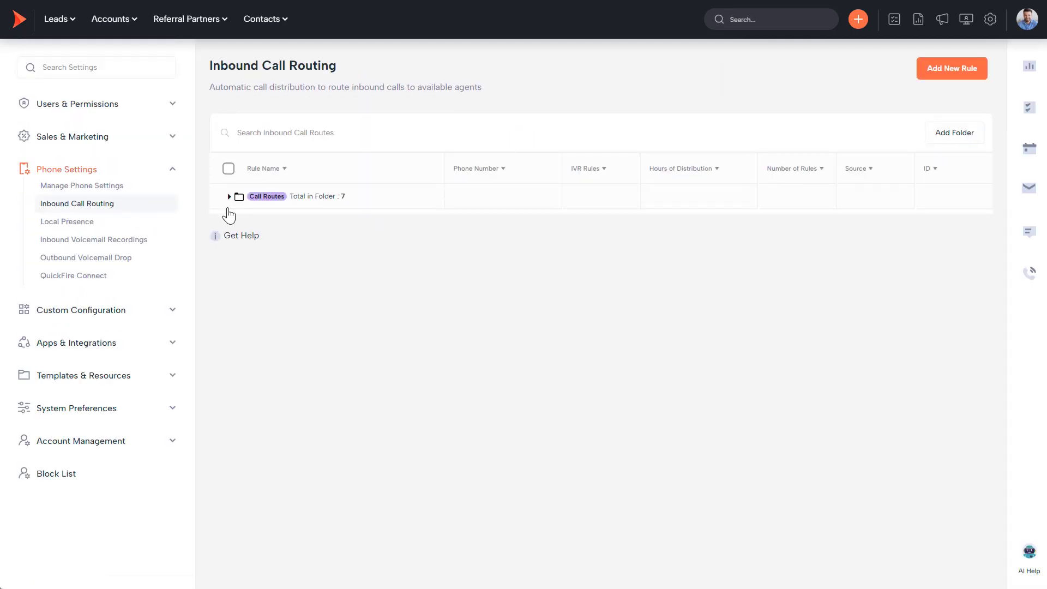
pyautogui.click(229, 197)
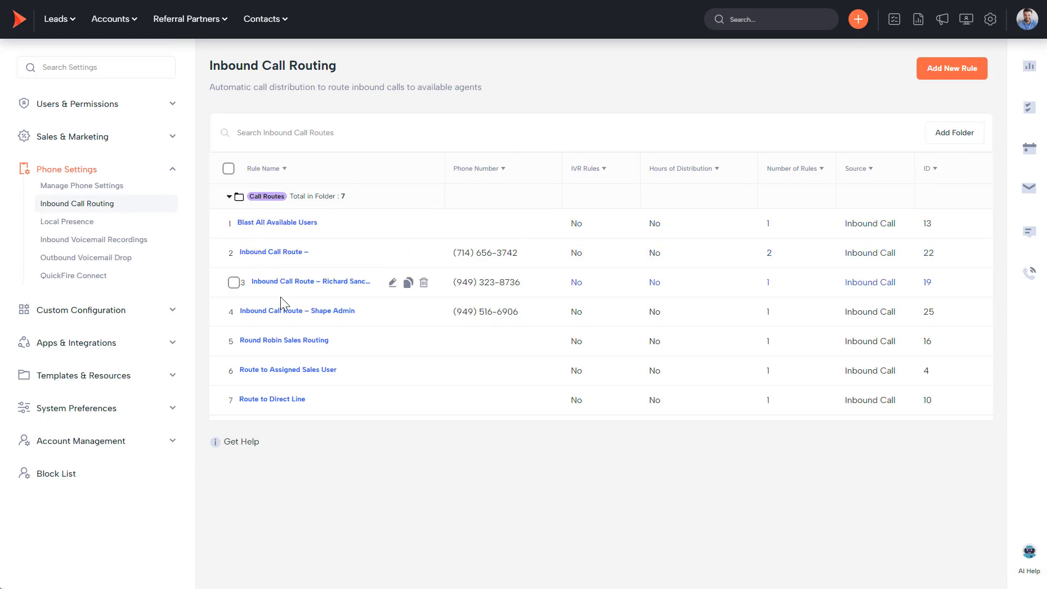
pyautogui.click(285, 311)
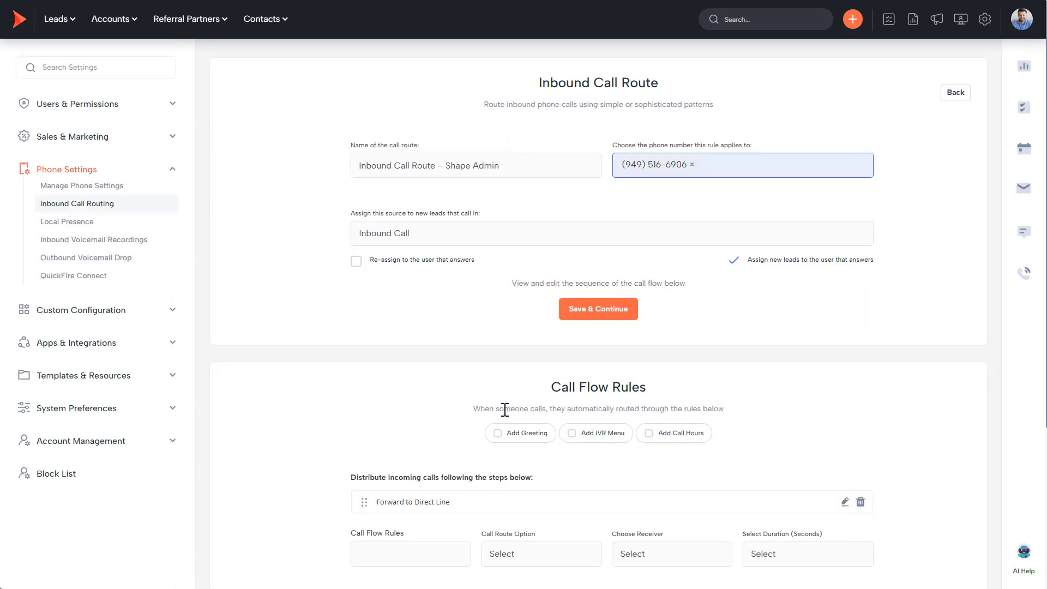
# Review the Forward to Direct Line step's route options, keeping Call Direct Number, then go to Manage Phone Settings.
pyautogui.scroll(-2, 503, 409)
pyautogui.click(846, 393)
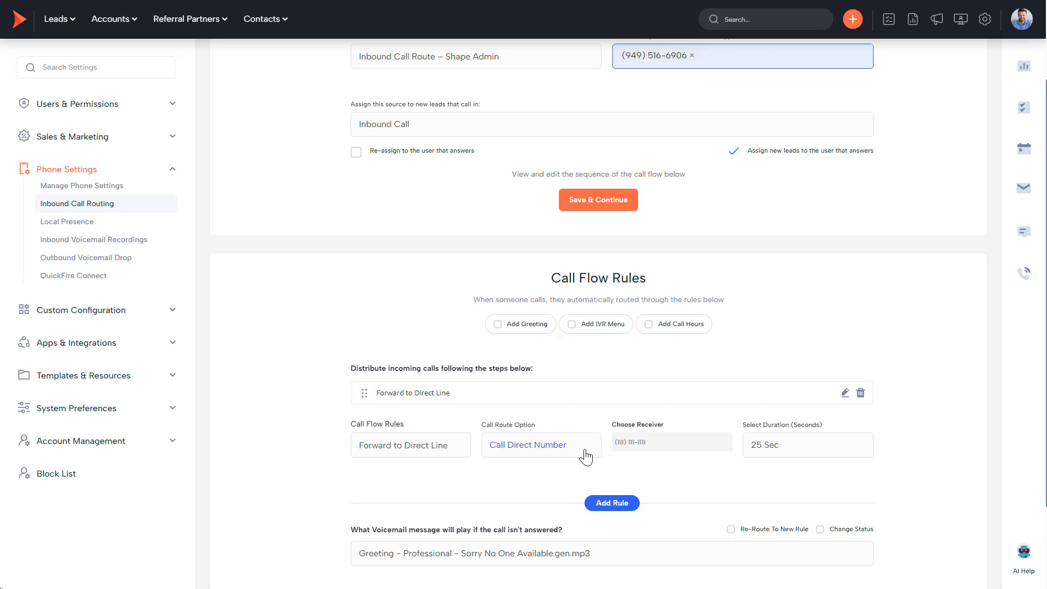
pyautogui.click(548, 451)
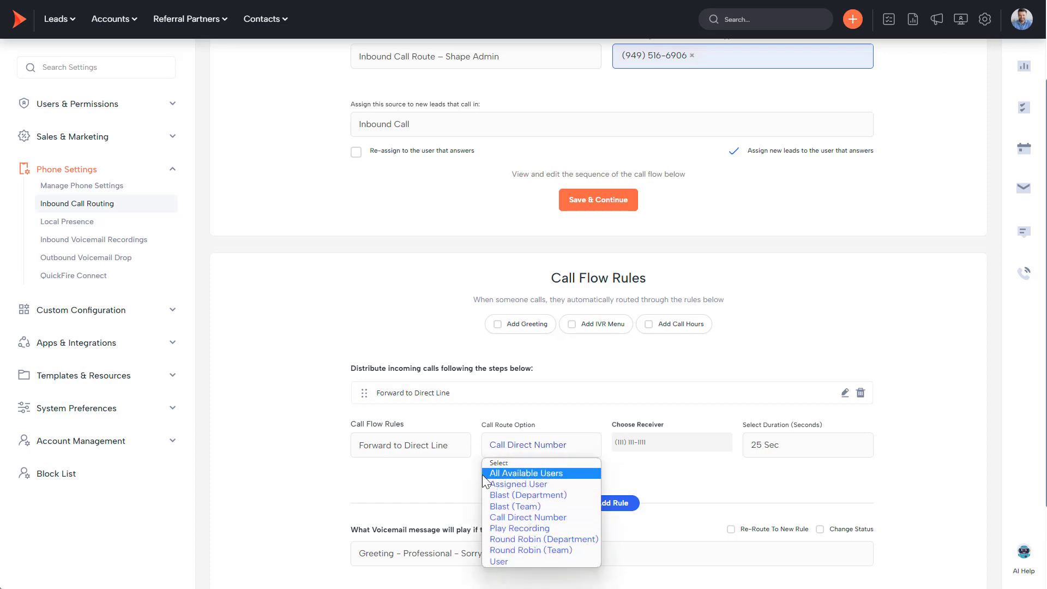
pyautogui.click(458, 481)
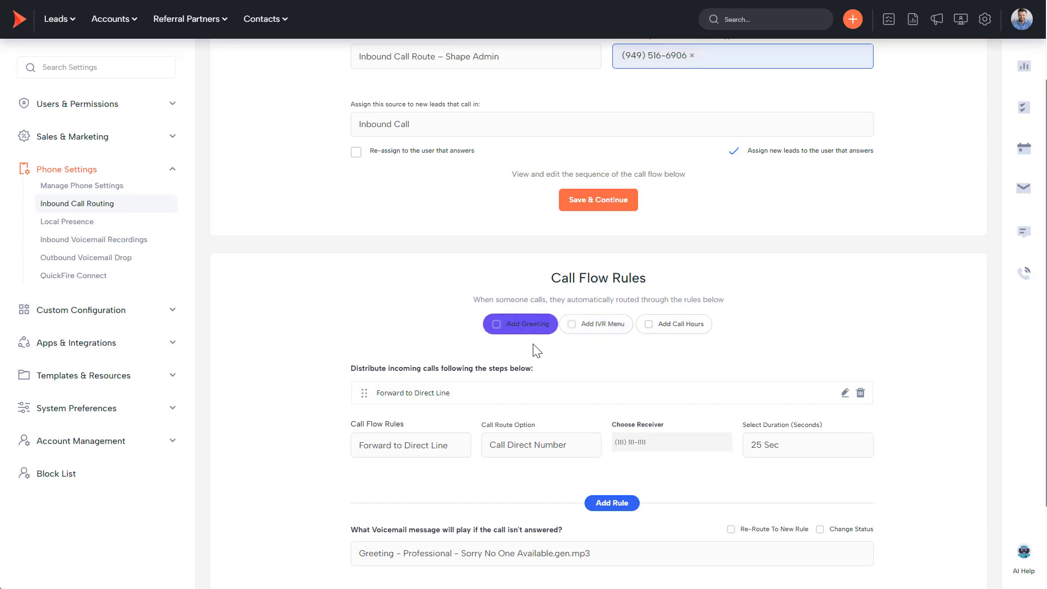
pyautogui.click(513, 446)
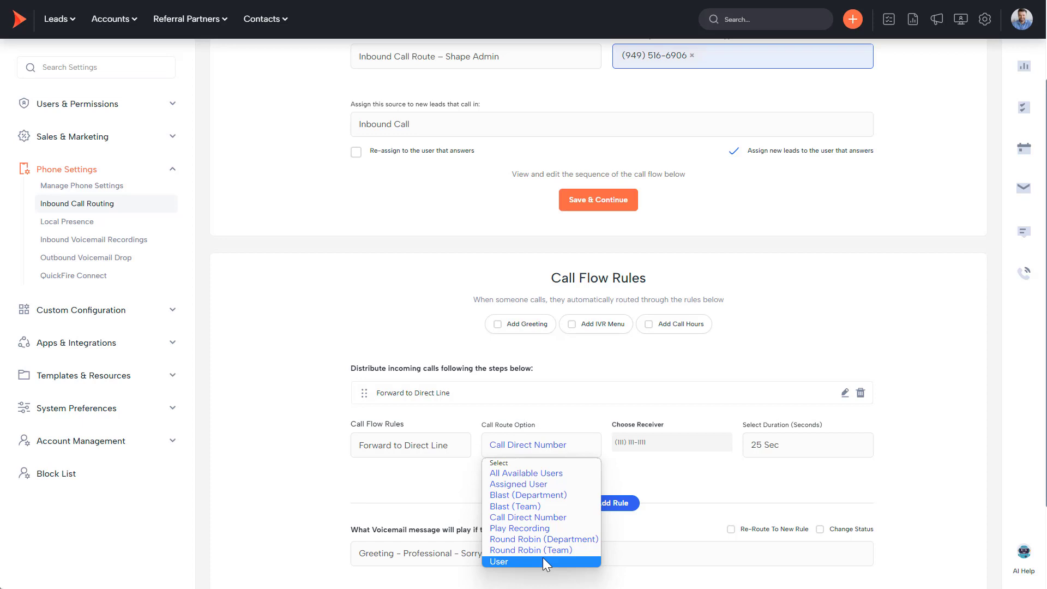
pyautogui.click(448, 480)
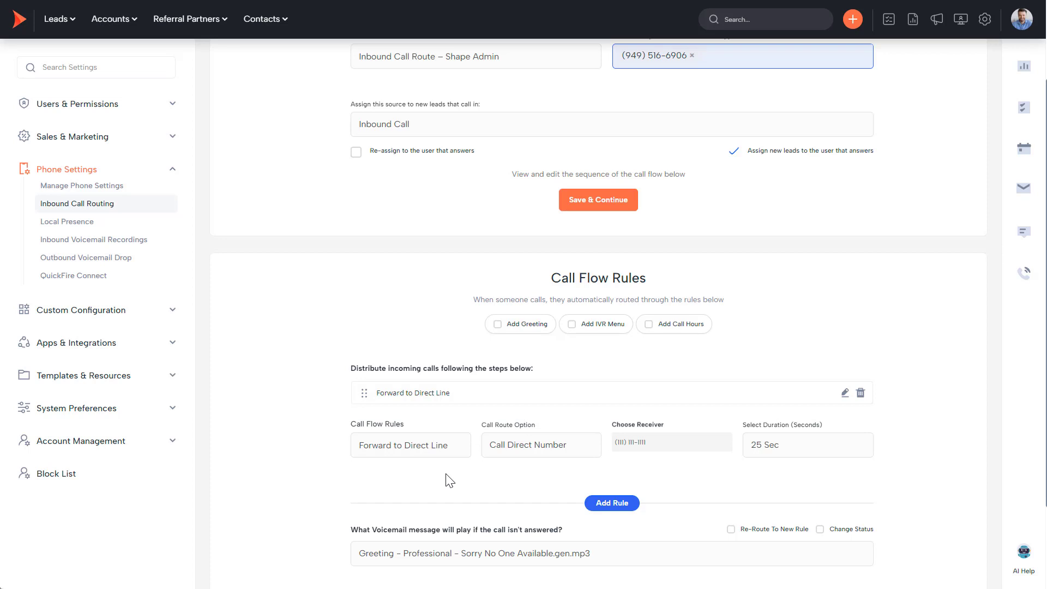
pyautogui.click(98, 184)
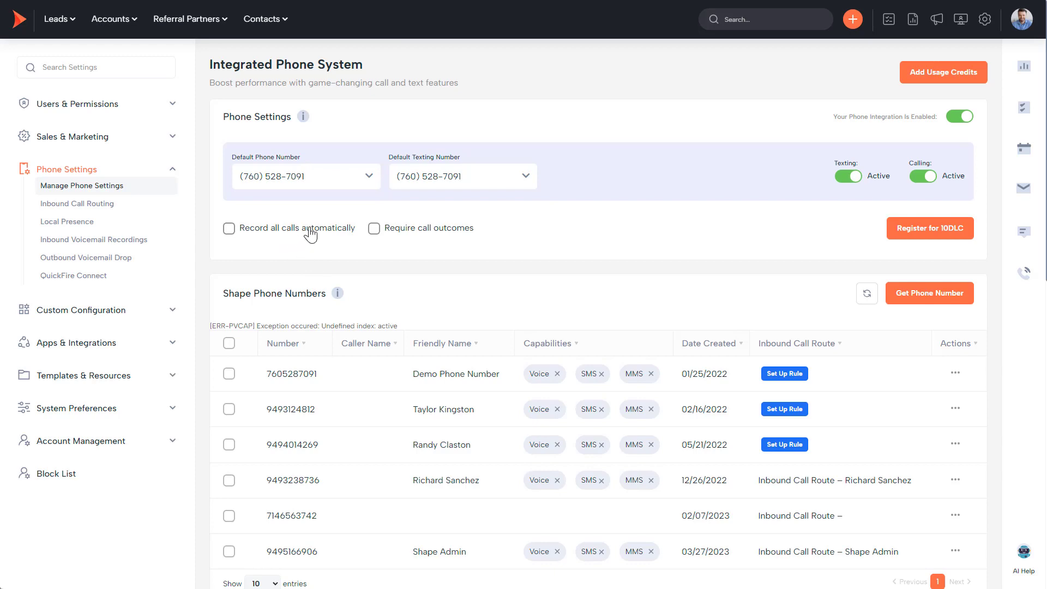
pyautogui.click(934, 232)
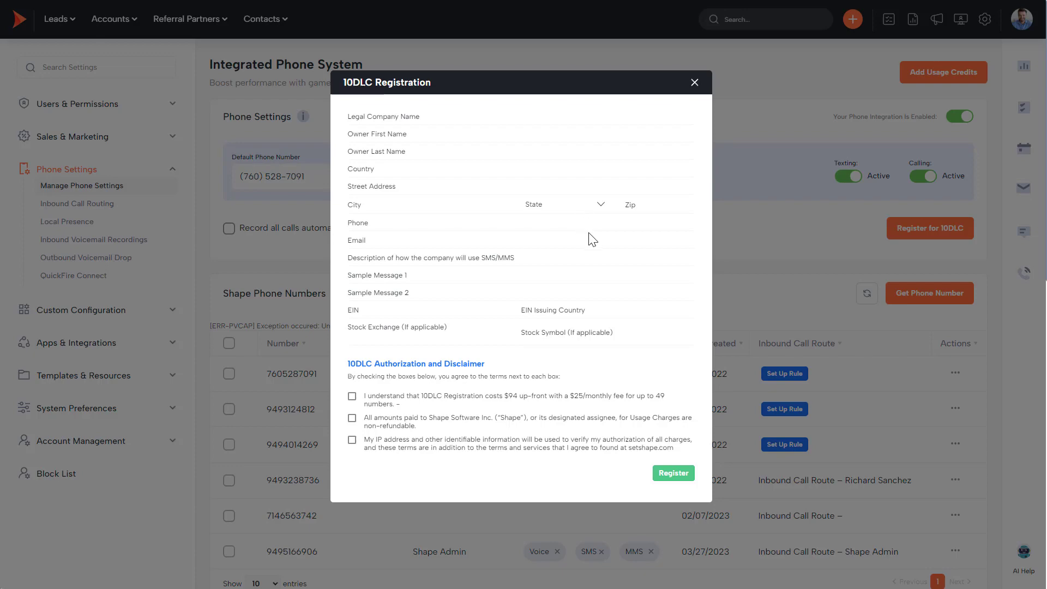
pyautogui.click(694, 84)
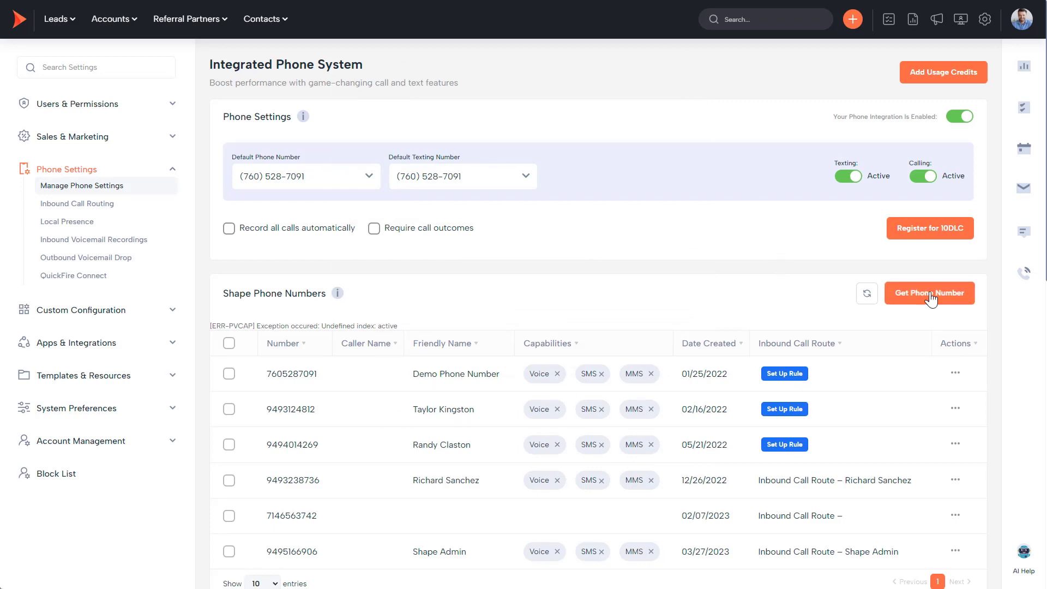
pyautogui.click(914, 293)
pyautogui.click(434, 142)
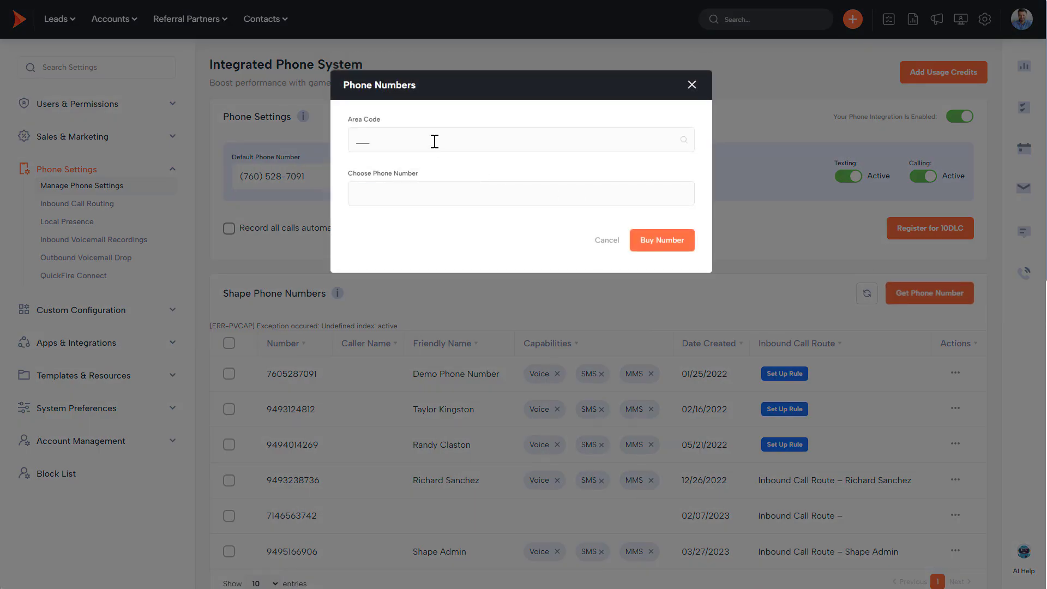
pyautogui.write('949')
pyautogui.click(451, 203)
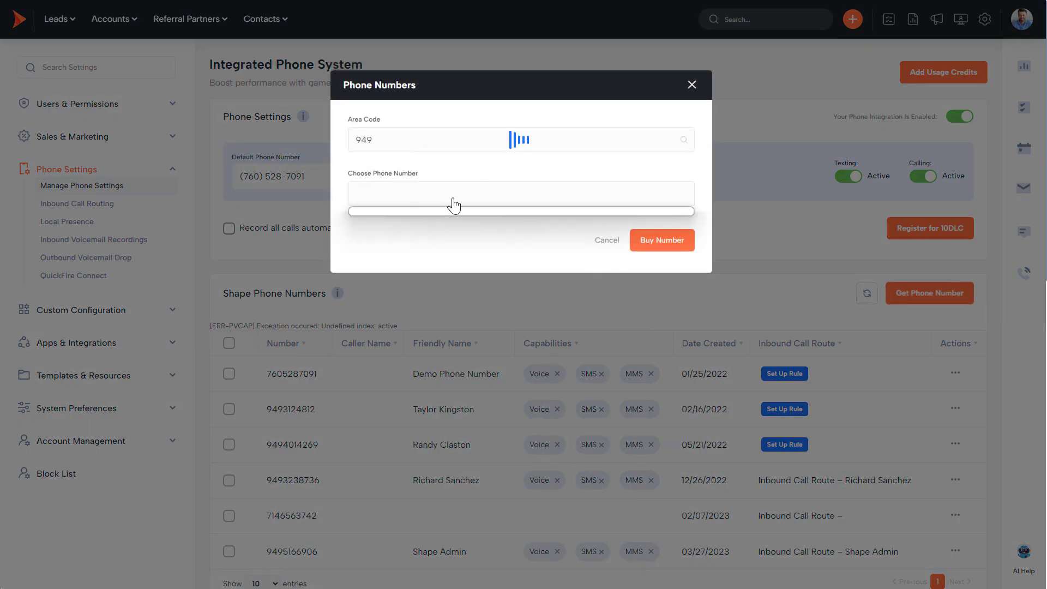
pyautogui.click(533, 211)
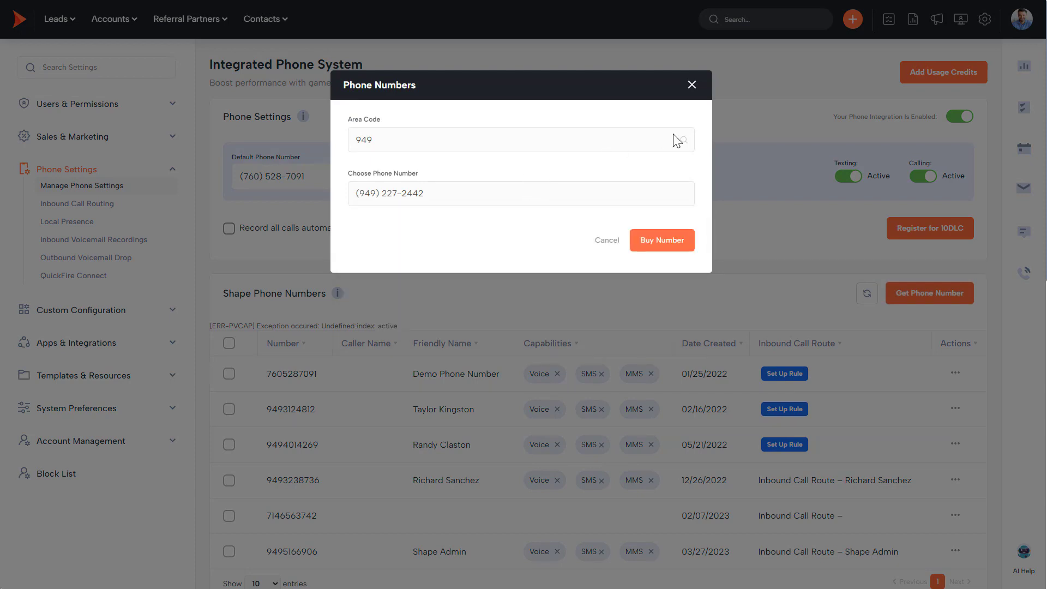
pyautogui.click(691, 86)
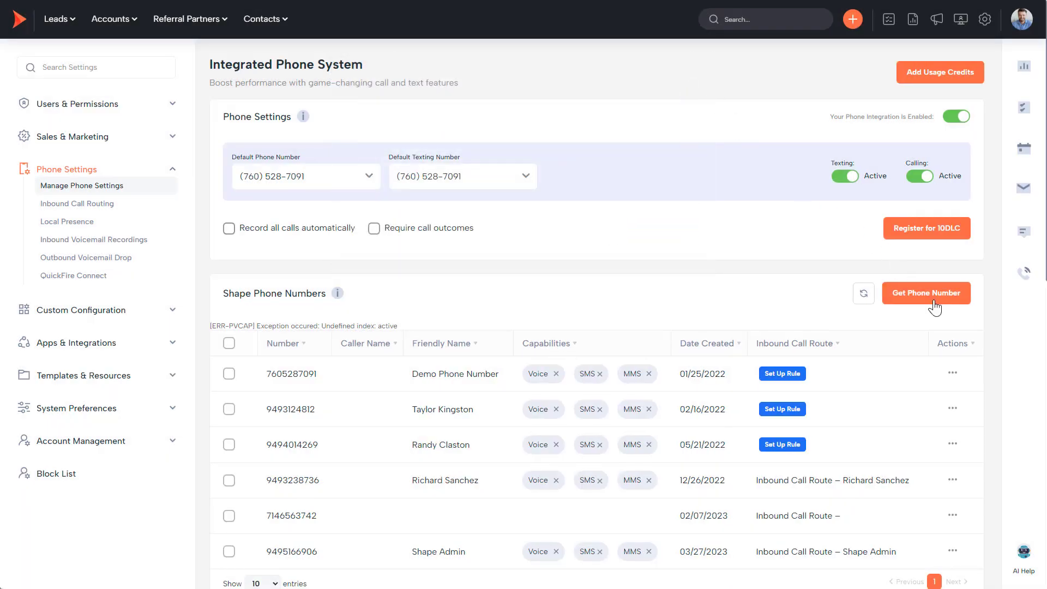
pyautogui.click(952, 373)
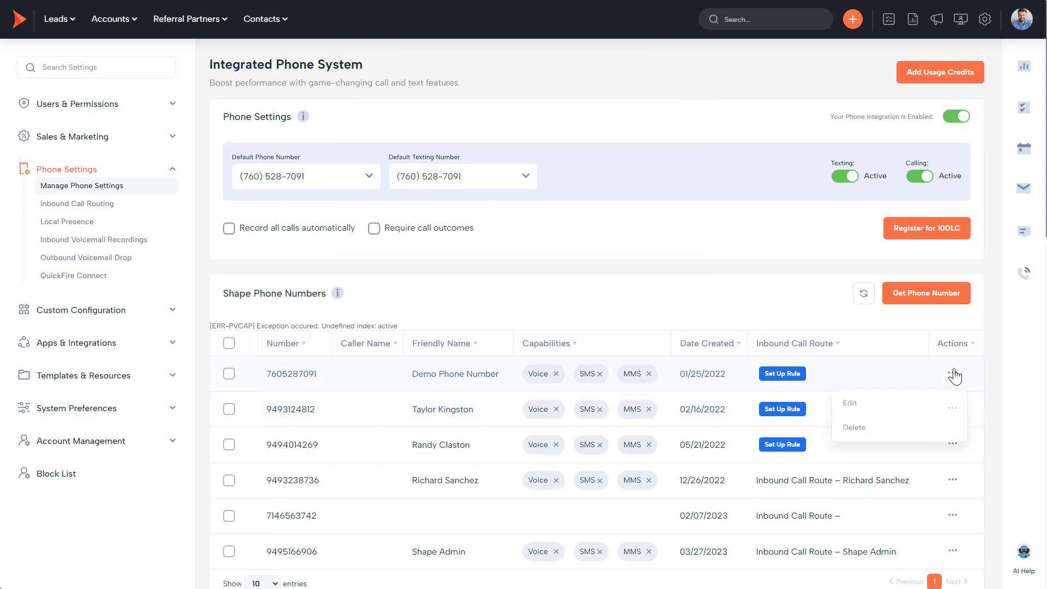
pyautogui.click(847, 414)
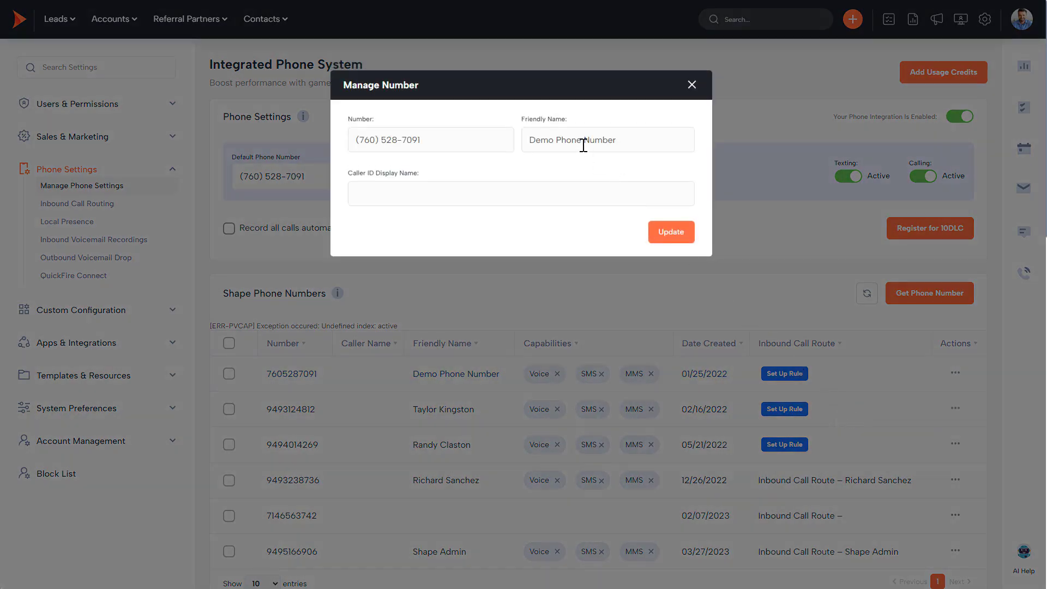
pyautogui.click(692, 86)
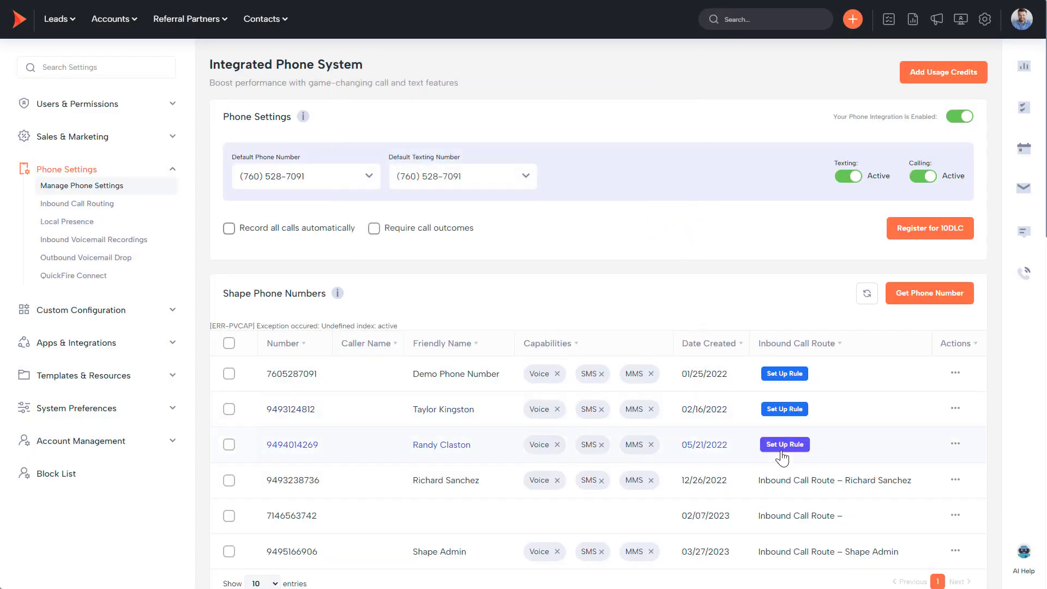
# Scroll to User Caller ID Settings, check Shape Admin's SMS caller ID choices, and return to the dashboard.
pyautogui.scroll(-10, 781, 457)
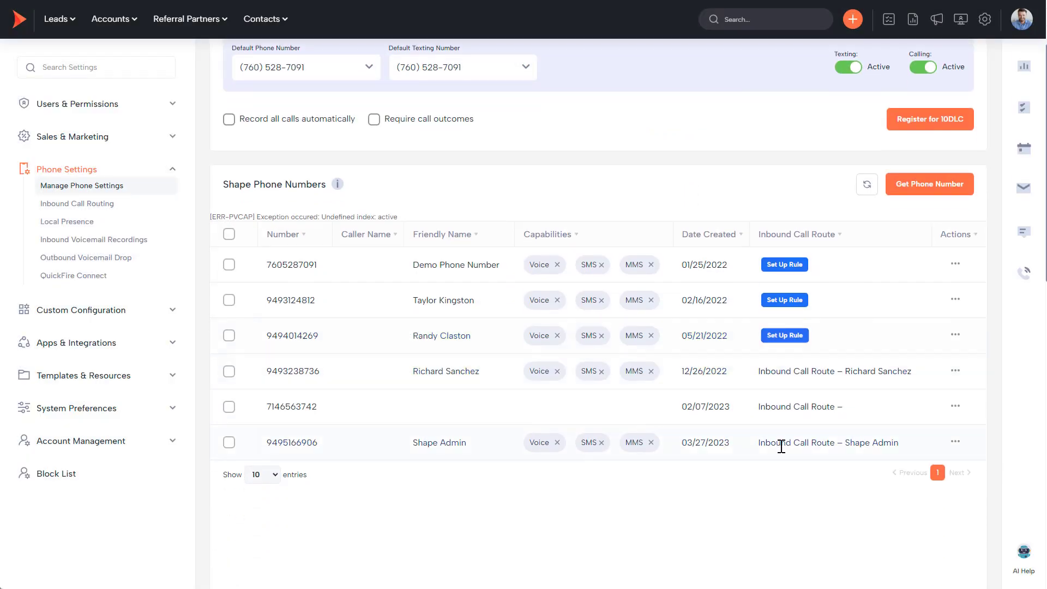
pyautogui.scroll(-2, 752, 412)
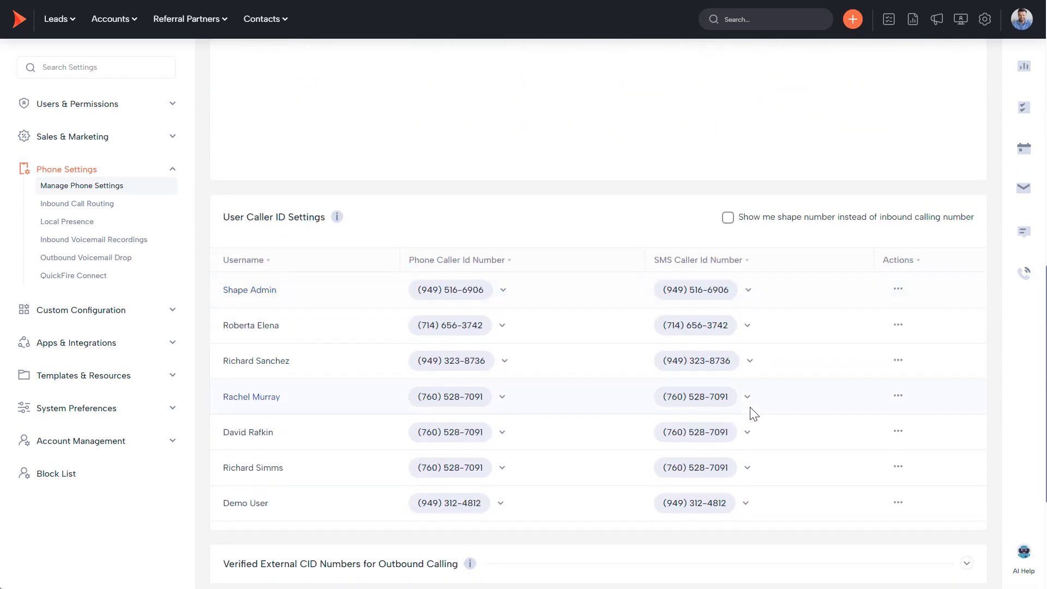
pyautogui.click(681, 293)
pyautogui.click(18, 24)
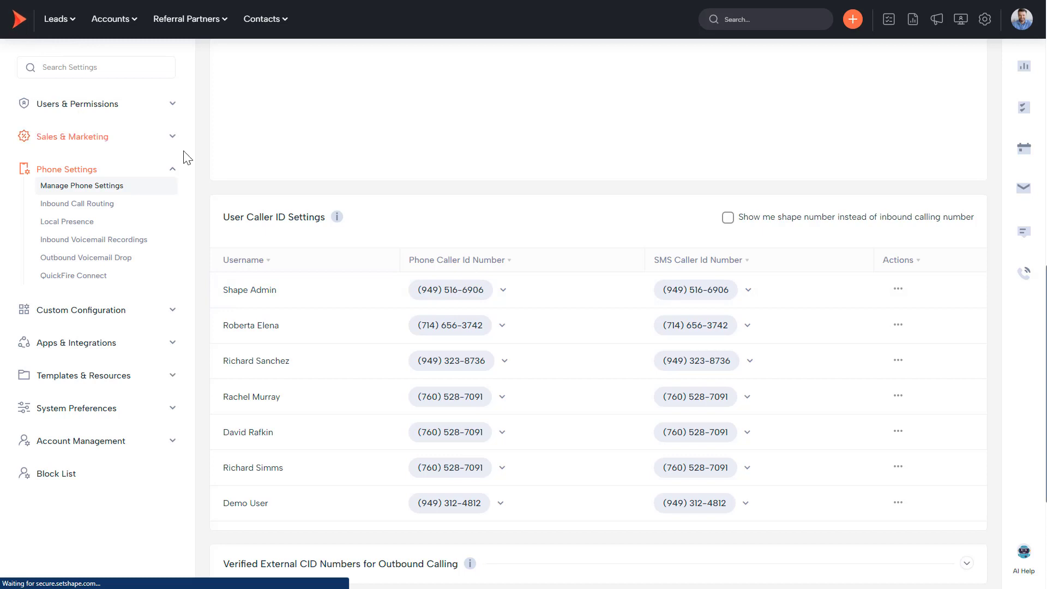